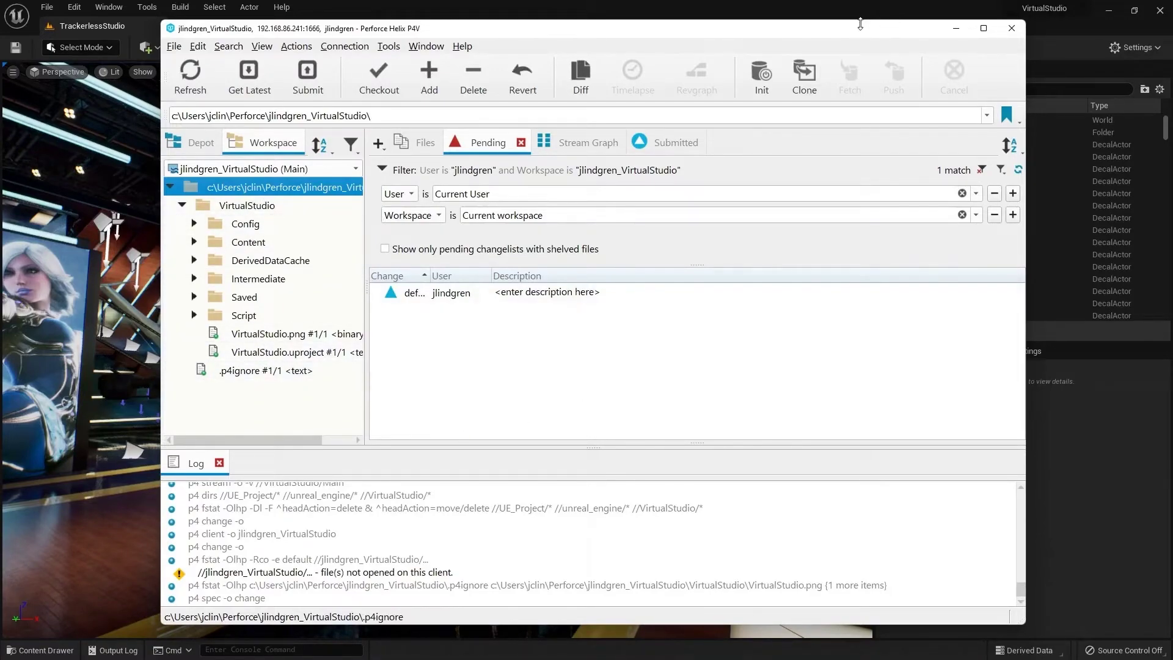
left_click(855, 5)
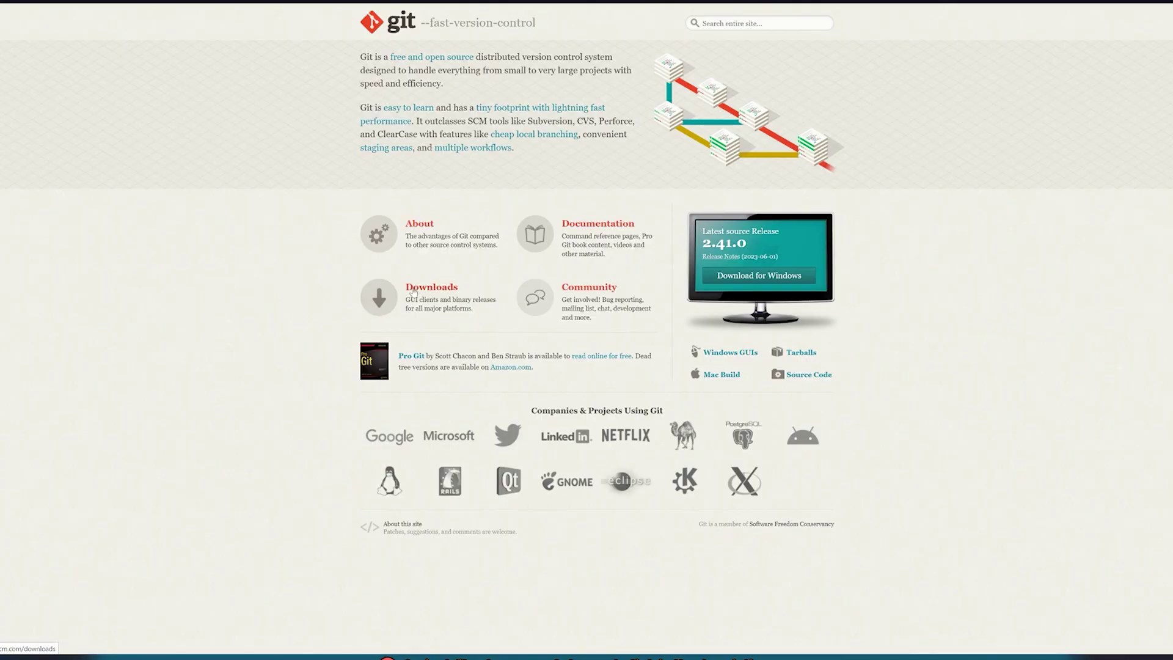
left_click(412, 290)
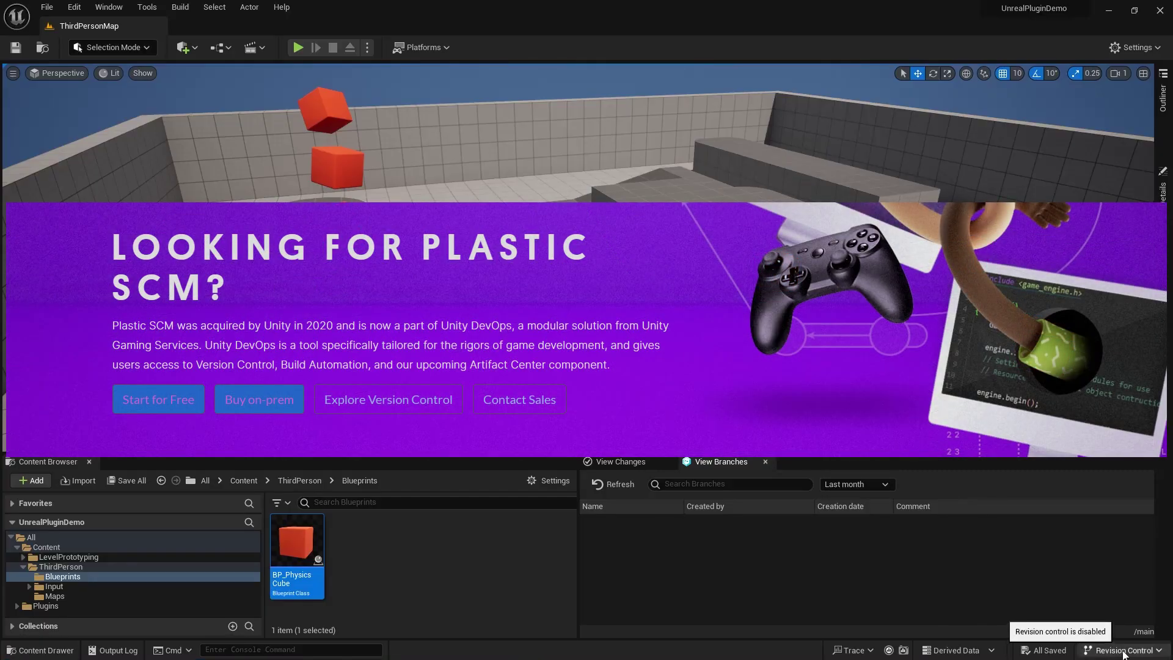
- Choose Plastic SCM as the revision control provider and create a new Unity Version Control workspace for the UnrealPluginDemo project
left_click(1122, 651)
left_click(1122, 635)
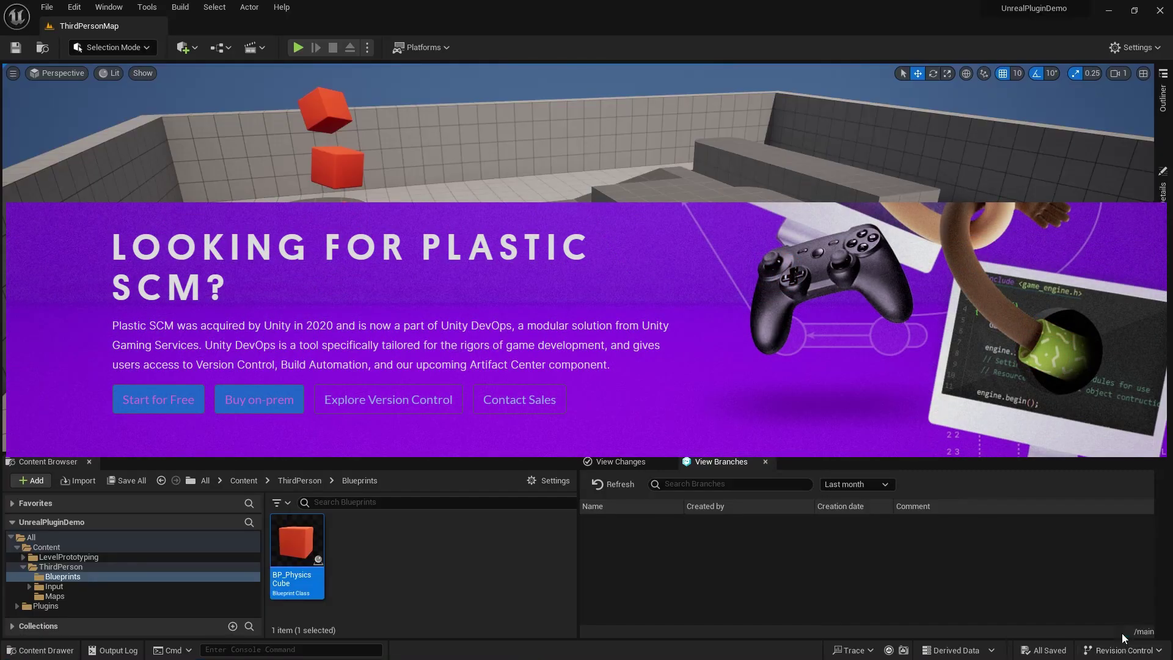
left_click(684, 304)
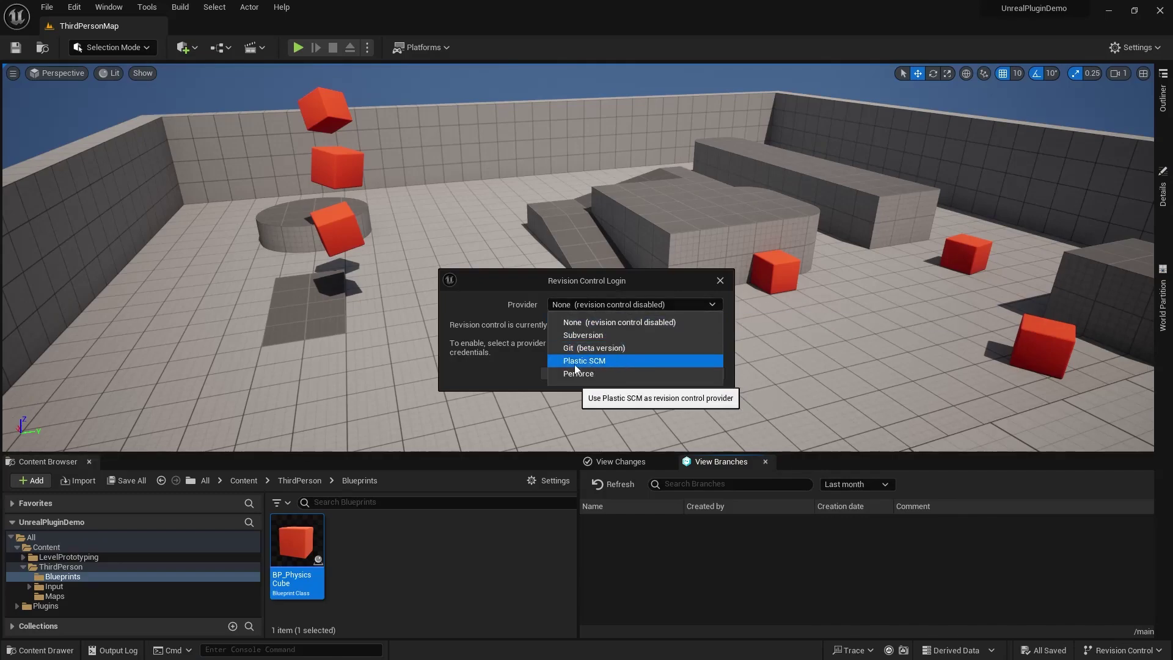
left_click(576, 365)
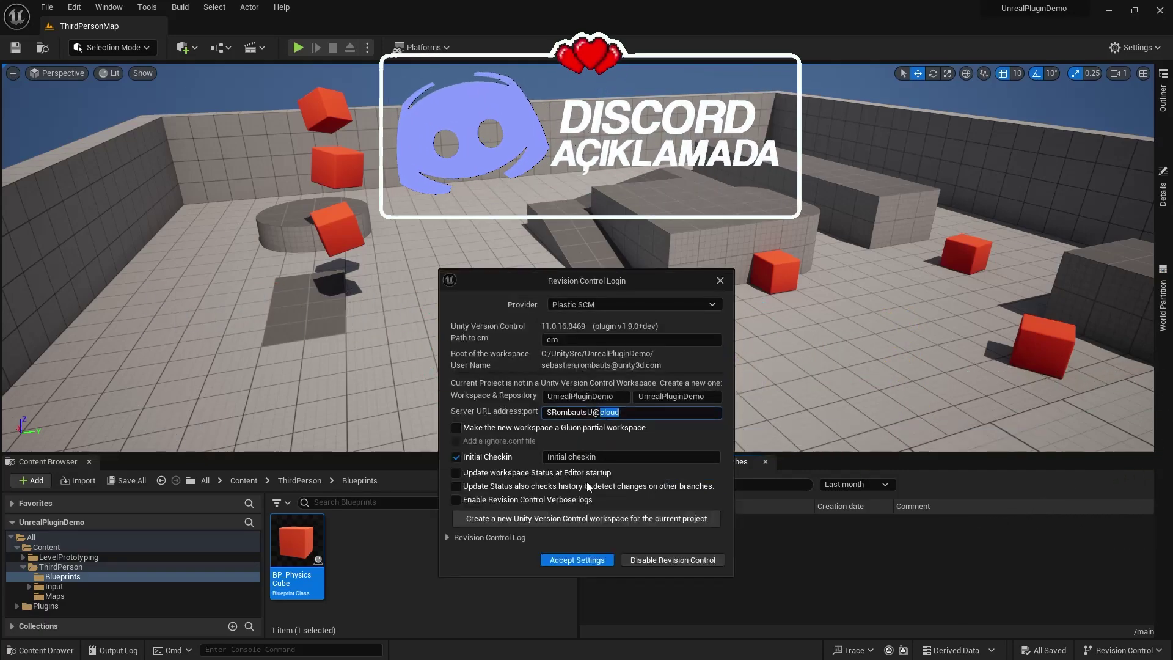
left_click(563, 518)
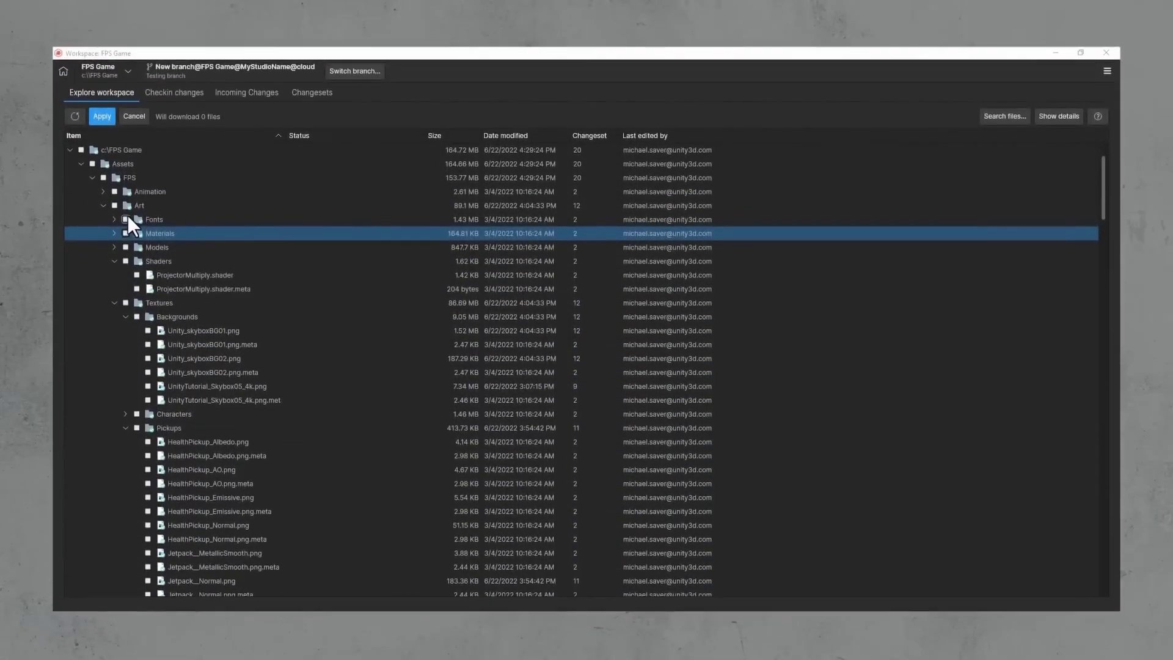
- Mark the Fonts and Materials folders under Art for unloading in the FPS Game workspace configuration
left_click(126, 218)
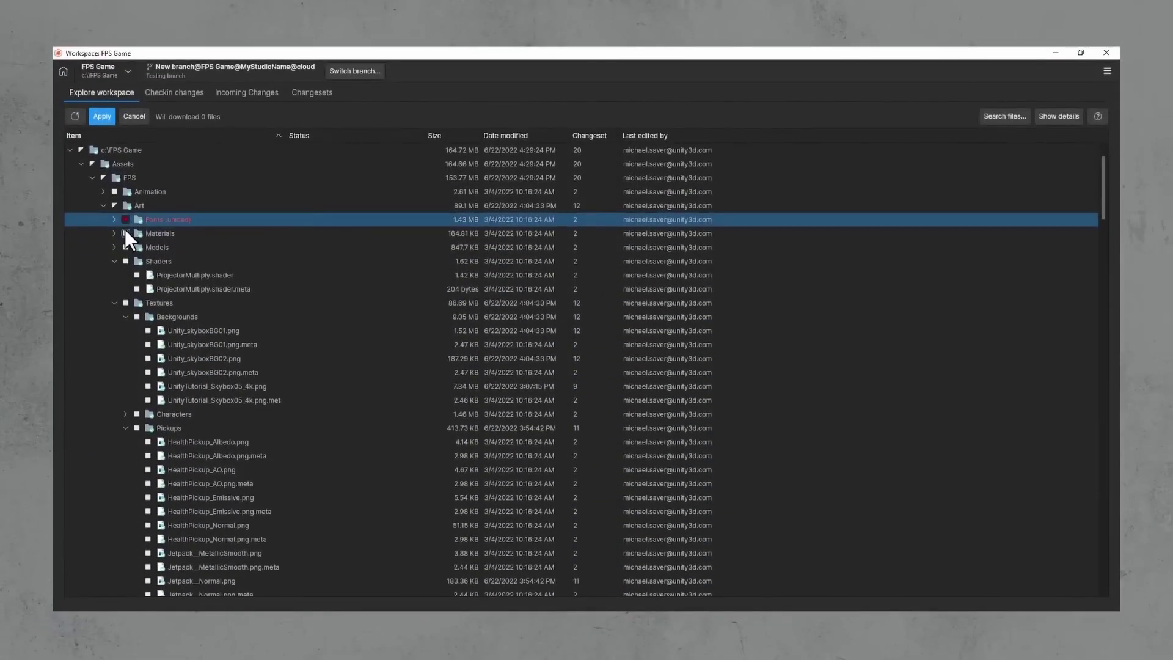
left_click(125, 229)
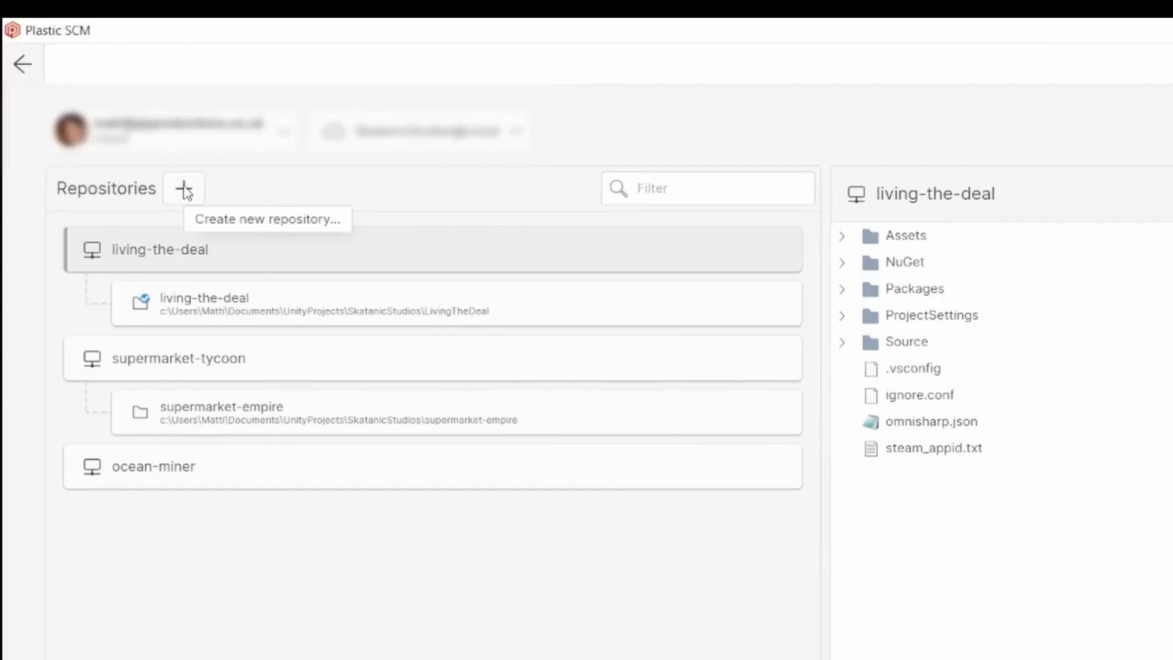
- Start a new Plastic SCM repository with my-new as its name, and create a Unity Version Control workspace for the UnrealPluginDemo project
left_click(184, 186)
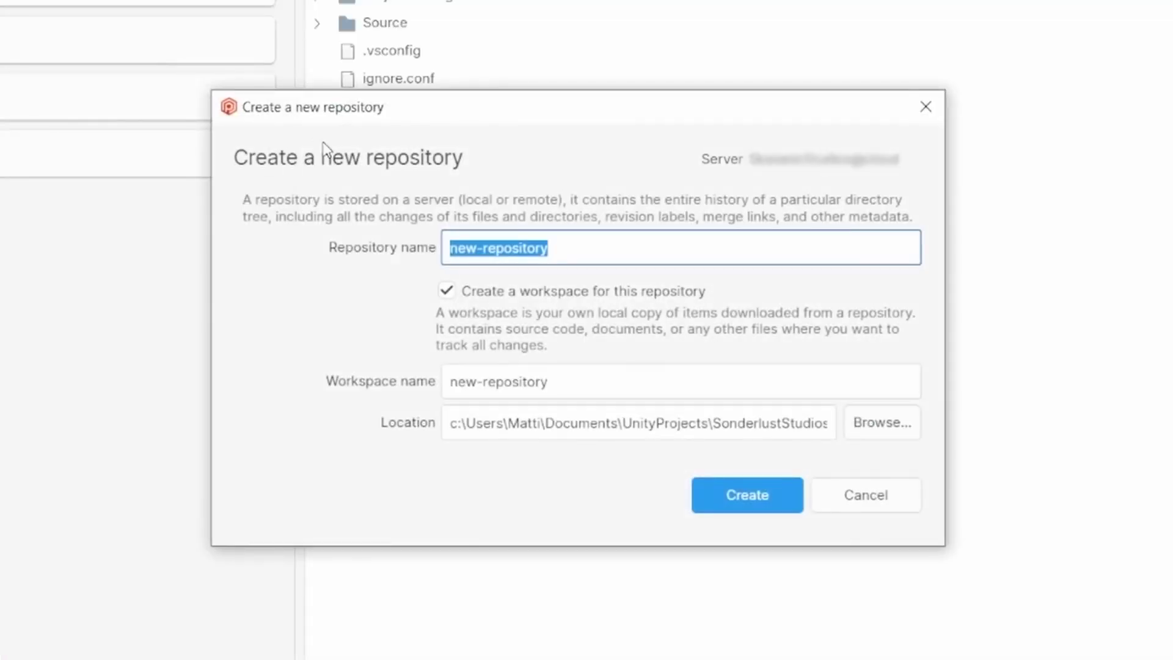
type("my-new")
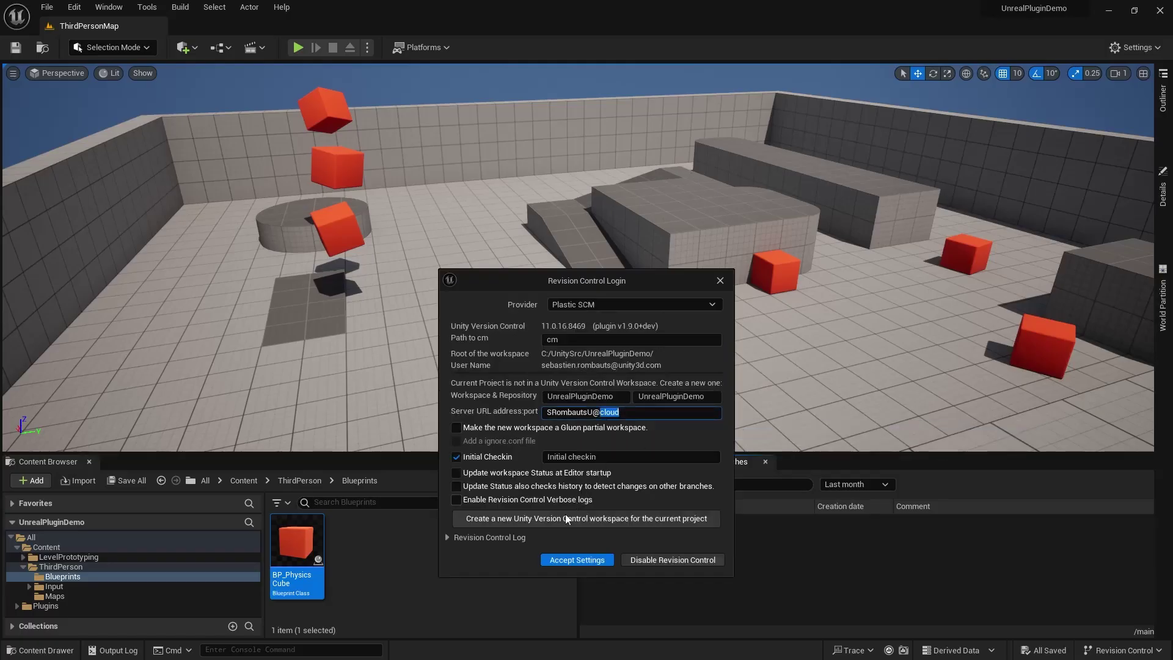
left_click(563, 518)
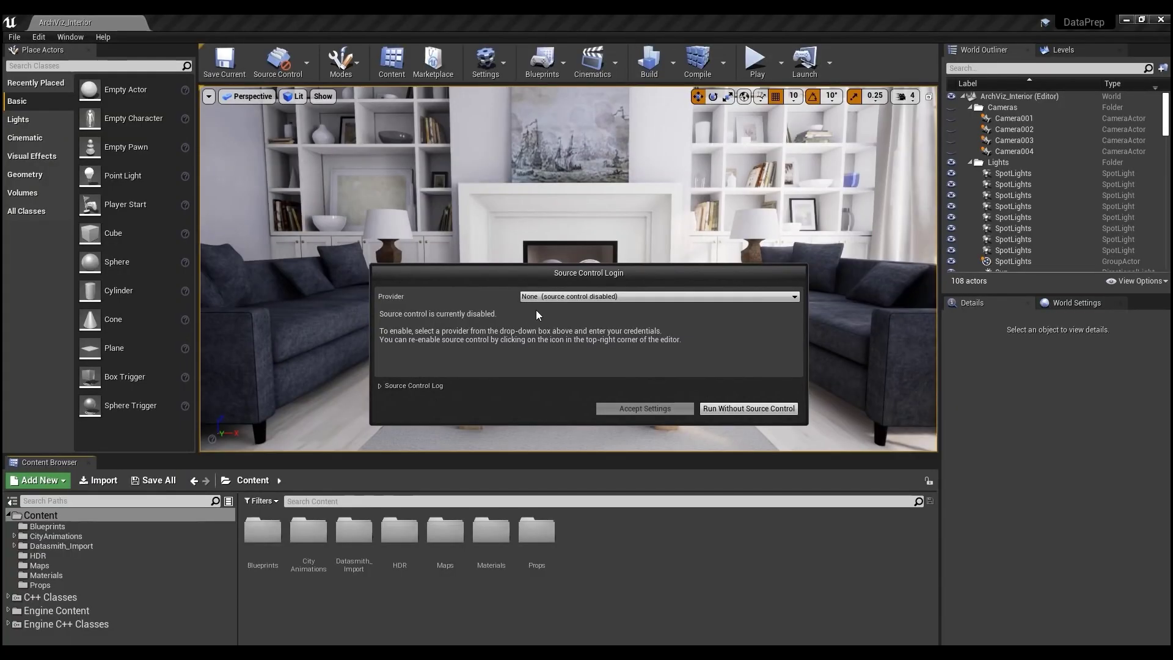
- Select Plastic SCM as the source control provider for the DataPrep project
left_click(552, 298)
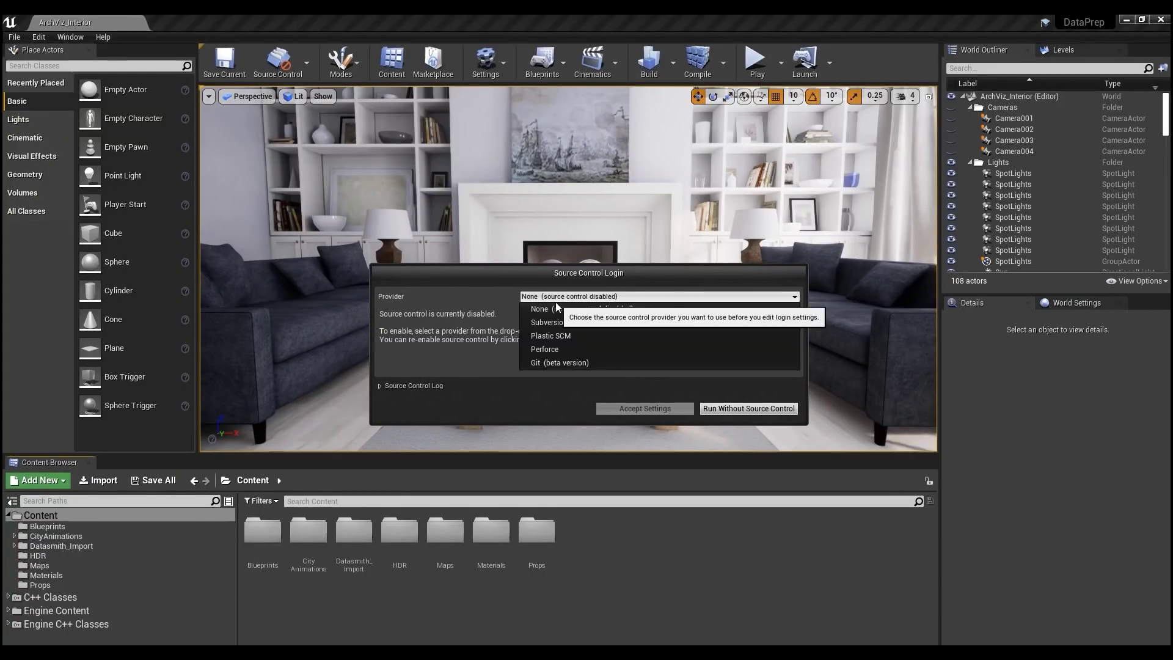
left_click(556, 336)
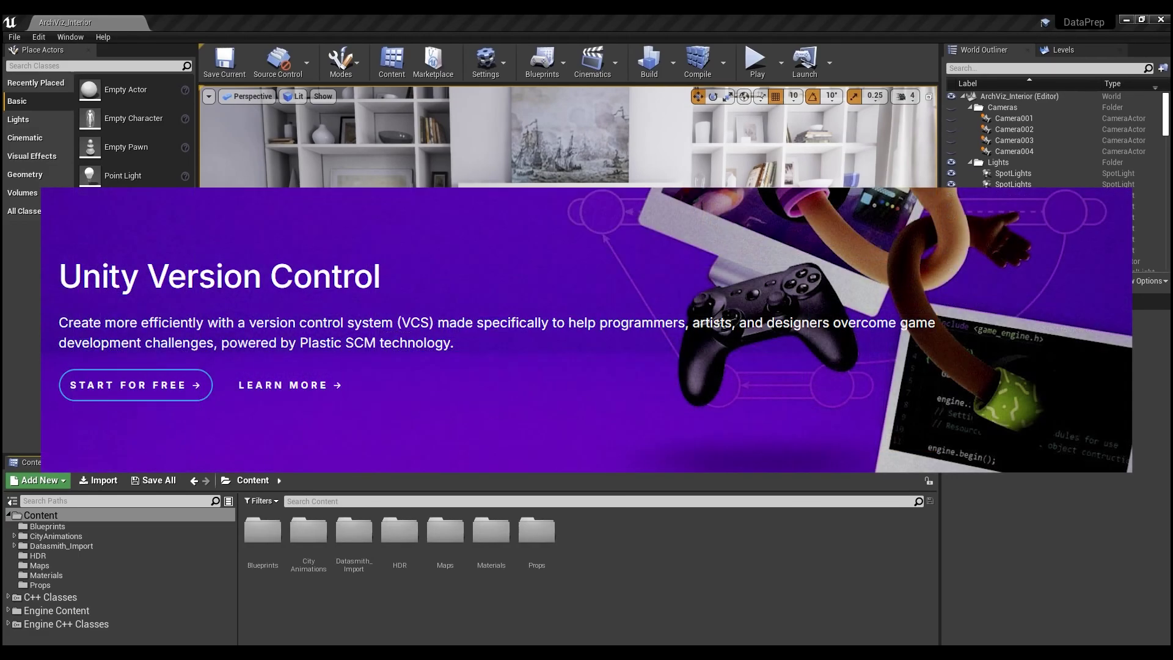
mouse_move(295, 65)
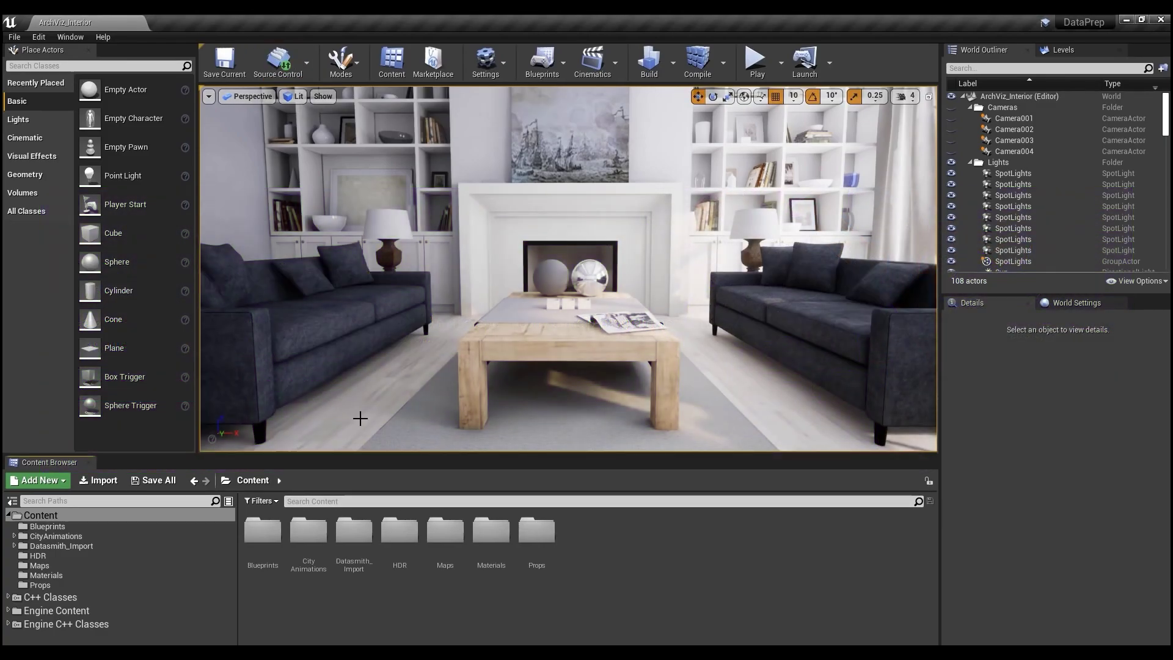
- Check in the M_ChromeSphere material from the Materials folder, starting the changelist description with "Made"
left_click(46, 575)
right_click(266, 537)
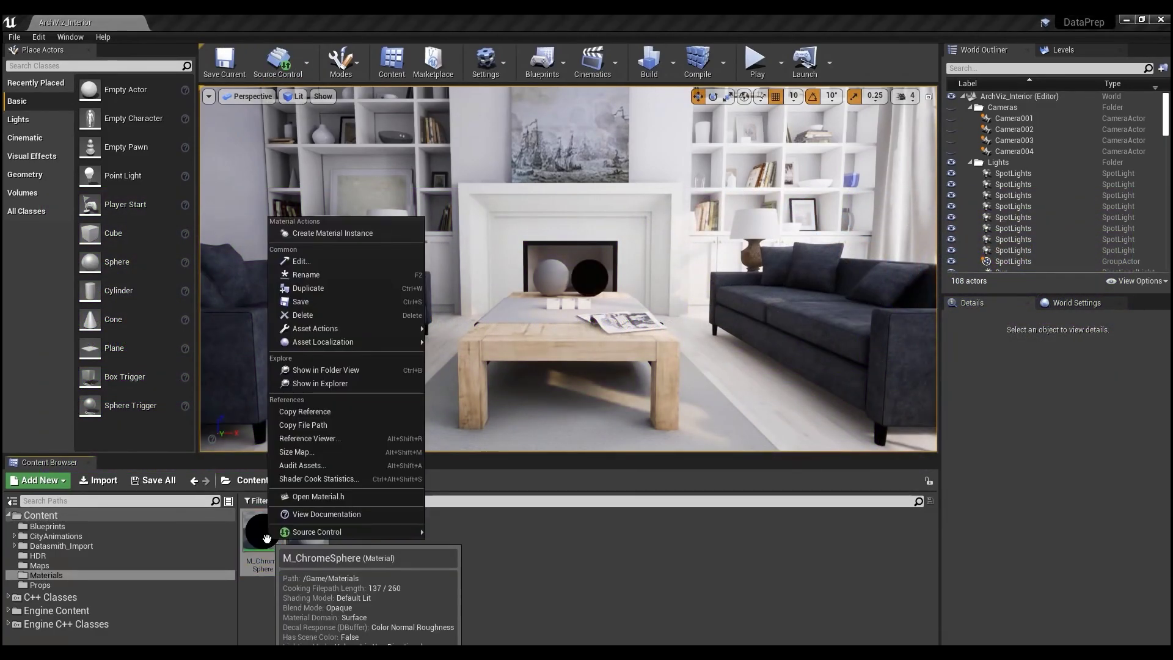
mouse_move(324, 531)
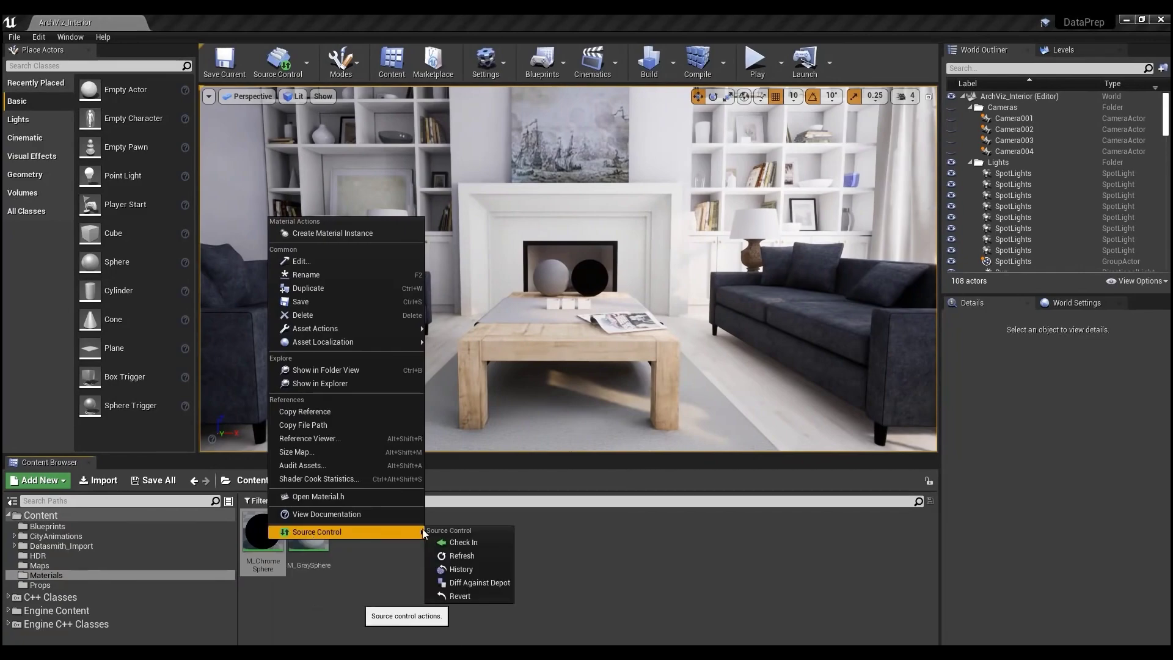
left_click(470, 542)
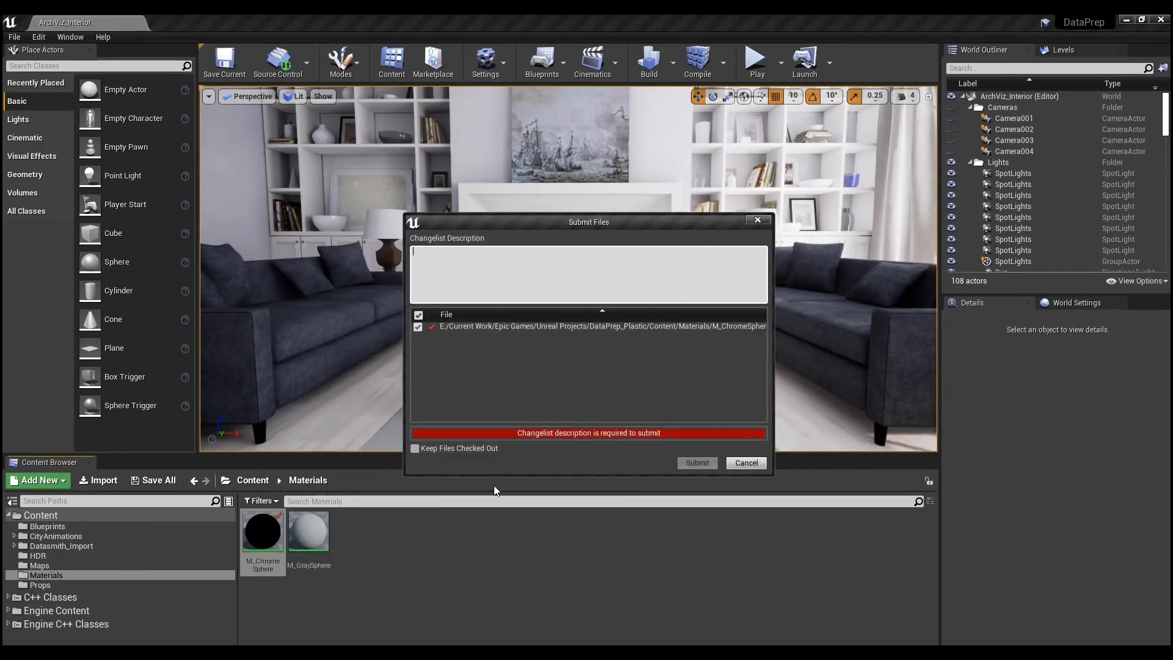
type("Made")
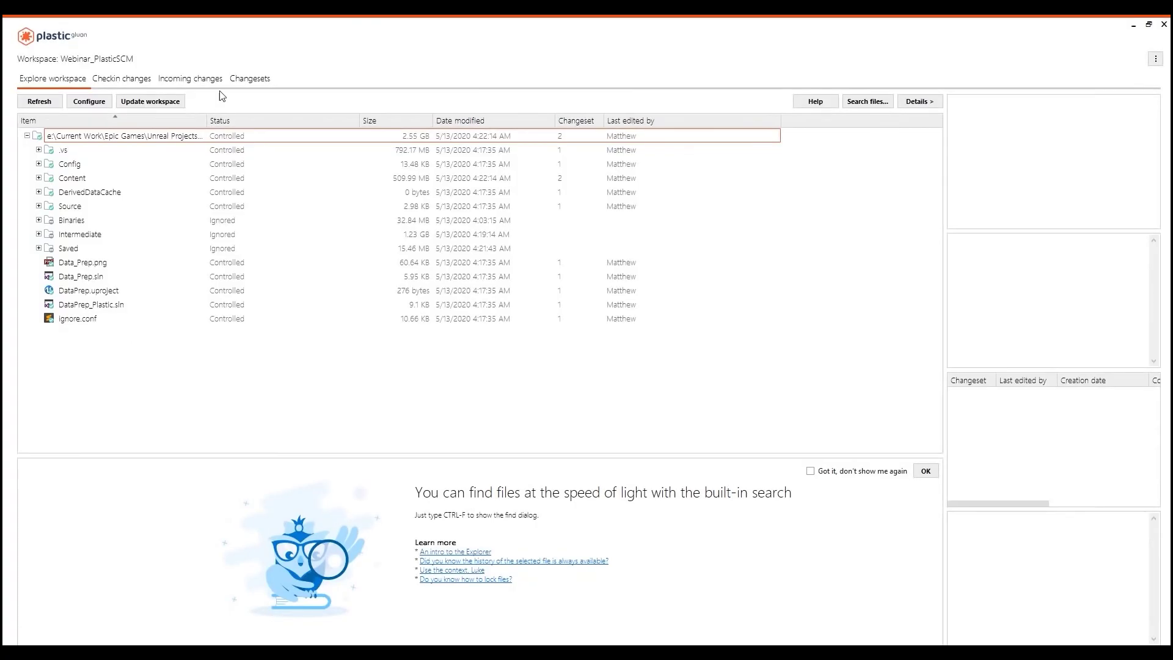
- Open the changesets of the Webinar_PlasticSCM workspace in Plastic Gluon and refresh the list
left_click(247, 78)
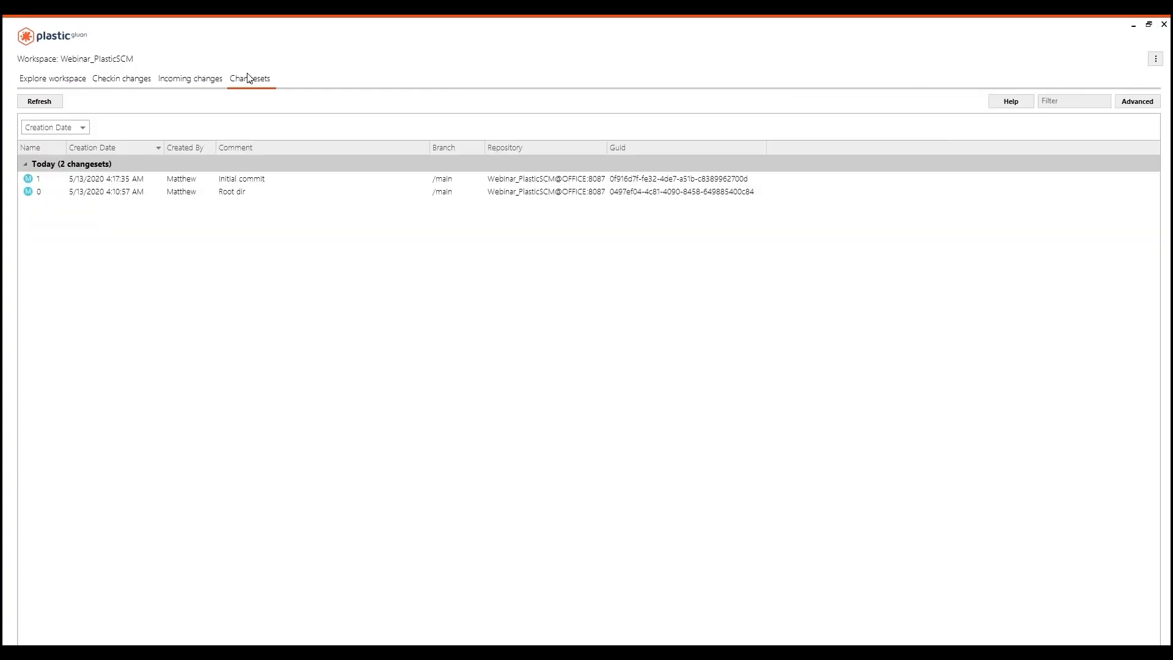
left_click(55, 102)
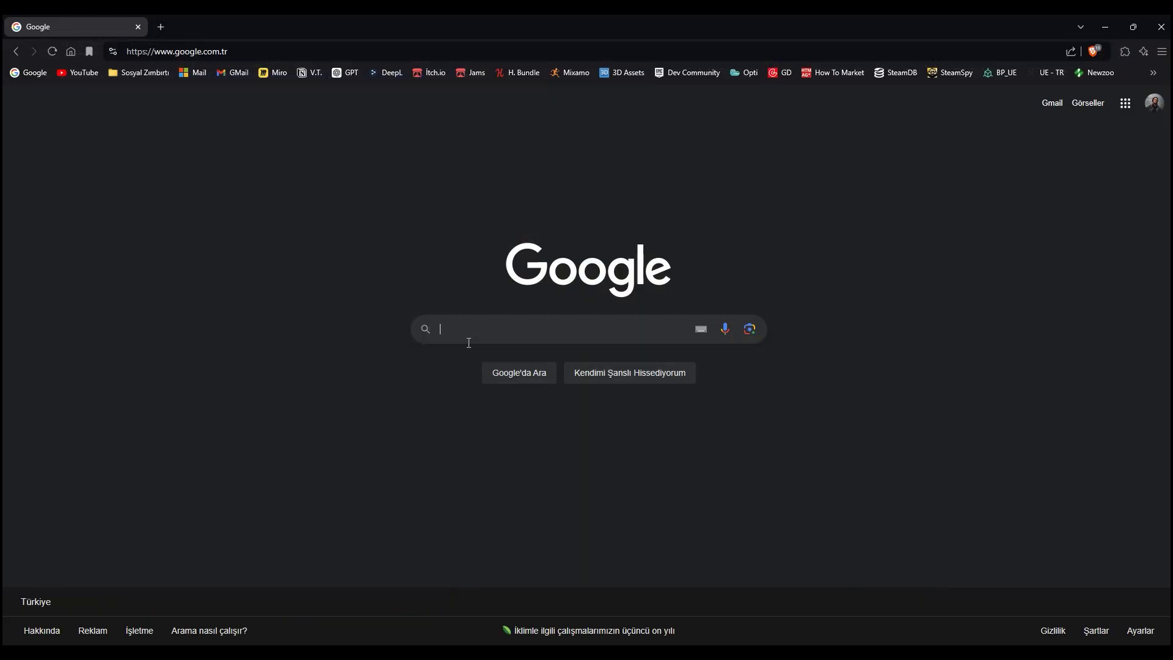
- Search Google for "plastic scm", open the Plastic SCM website and view its free-start order page for Unity DevOps
left_click(466, 363)
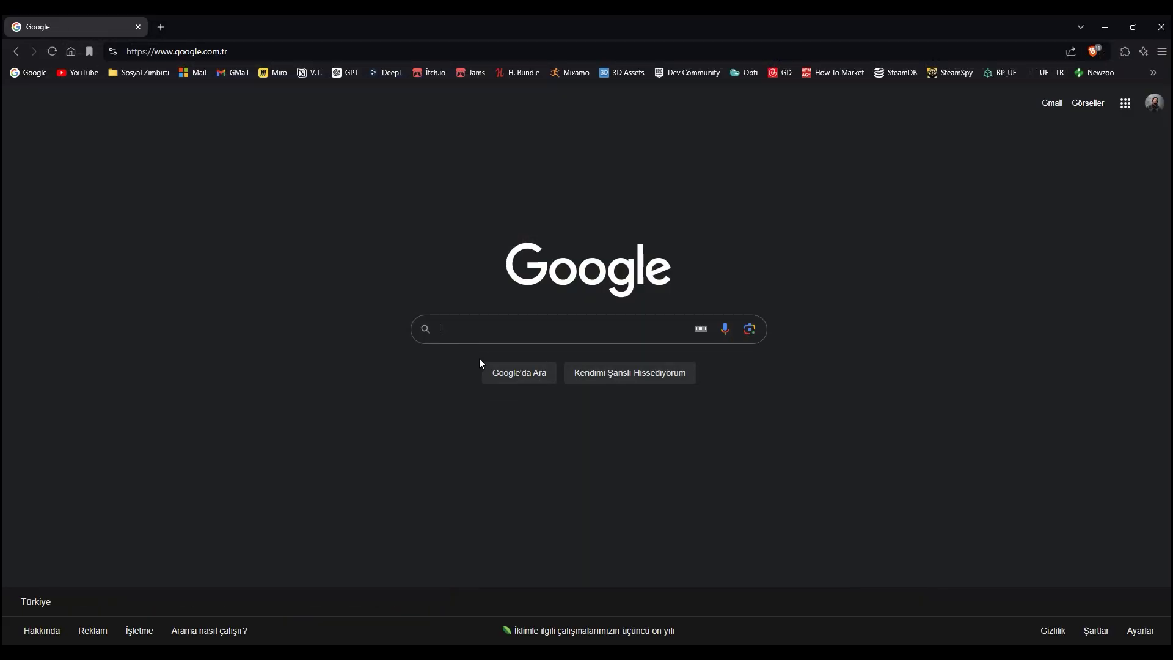
type("plastic scm")
key("Return")
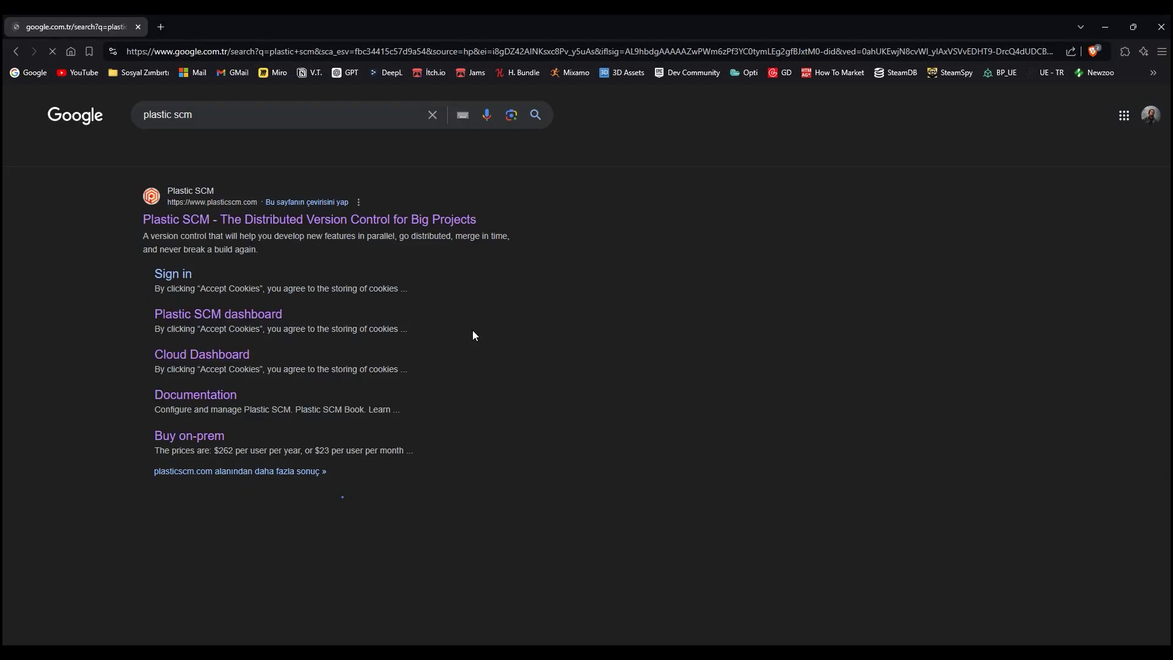
left_click(241, 221)
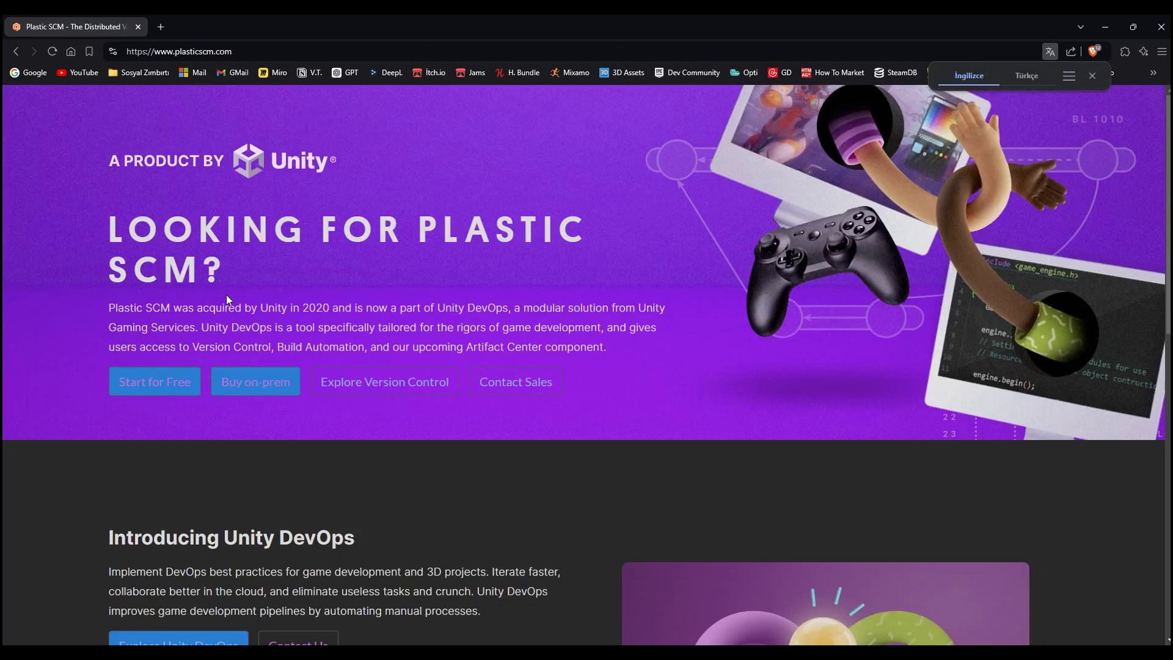
left_click(172, 390)
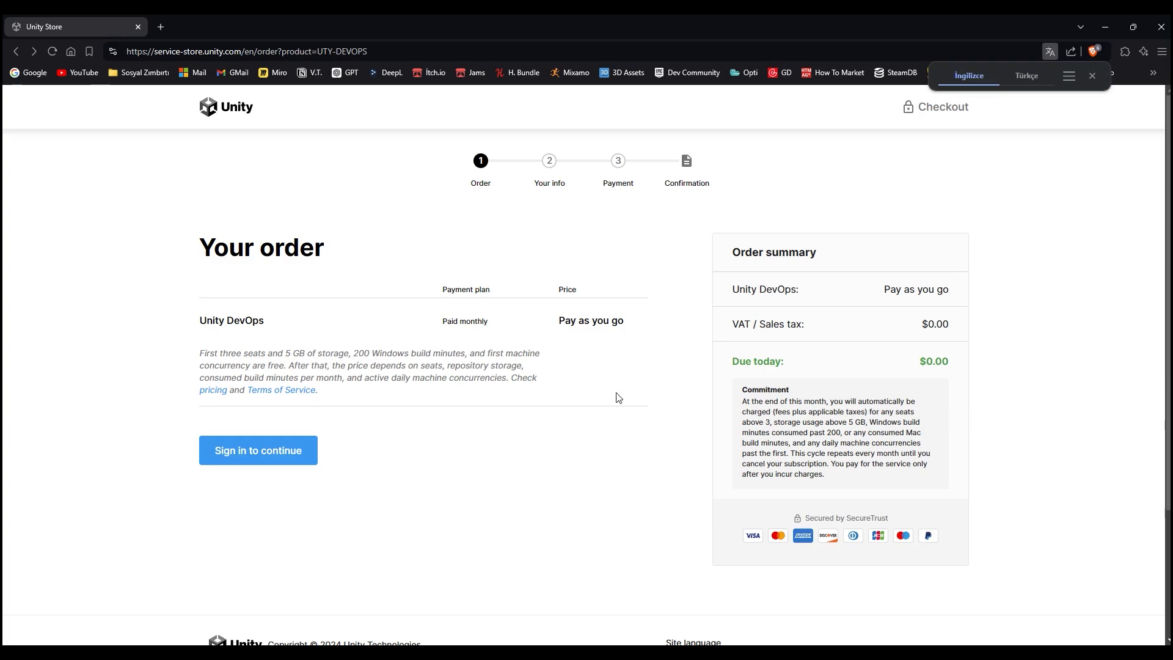
- Search Google for "plastic scm download", open the Plastic SCM download page and download the Cloud Edition for Windows
left_click(35, 73)
type("plastic scm down")
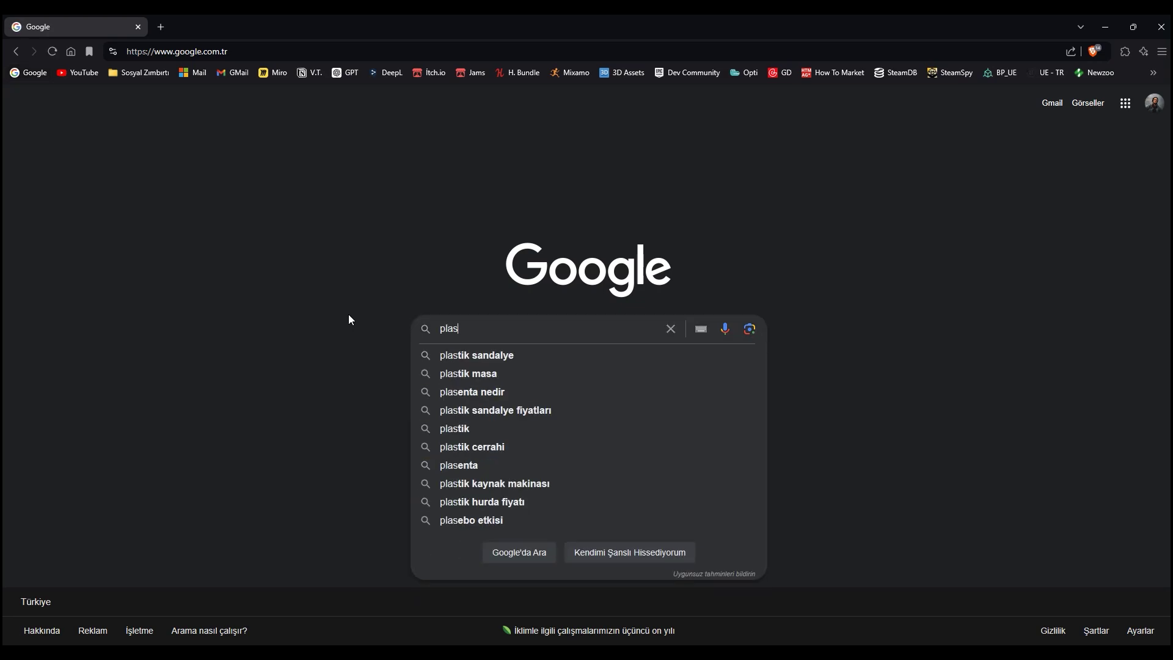
key("Down")
key("Return")
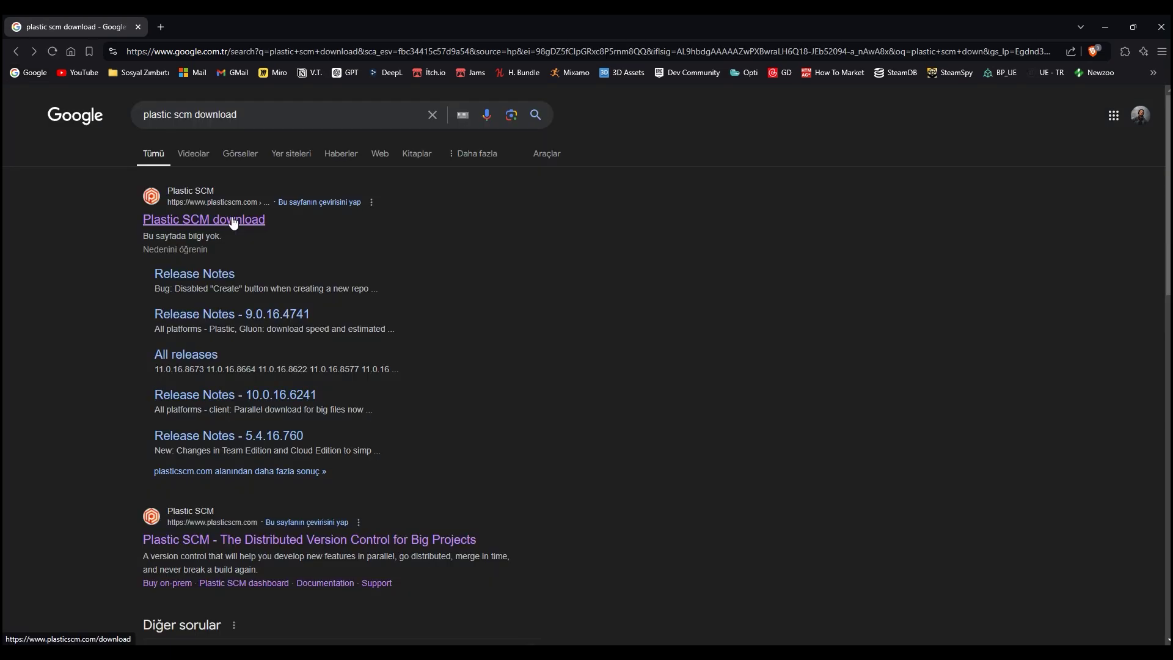
left_click(232, 221)
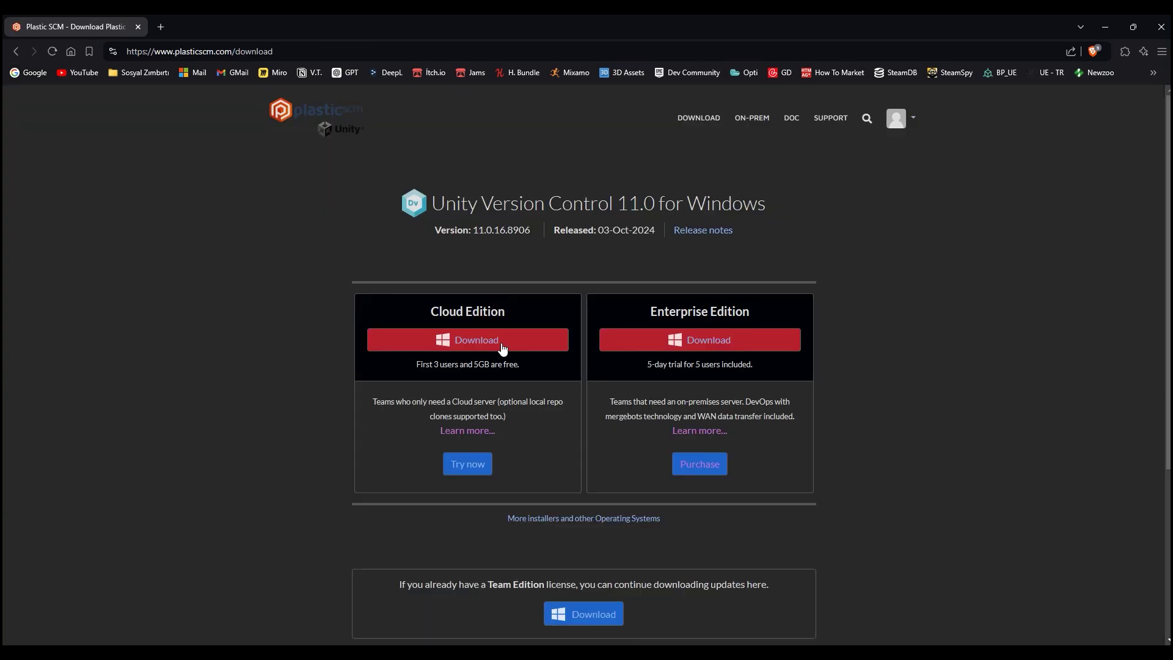
left_click(476, 346)
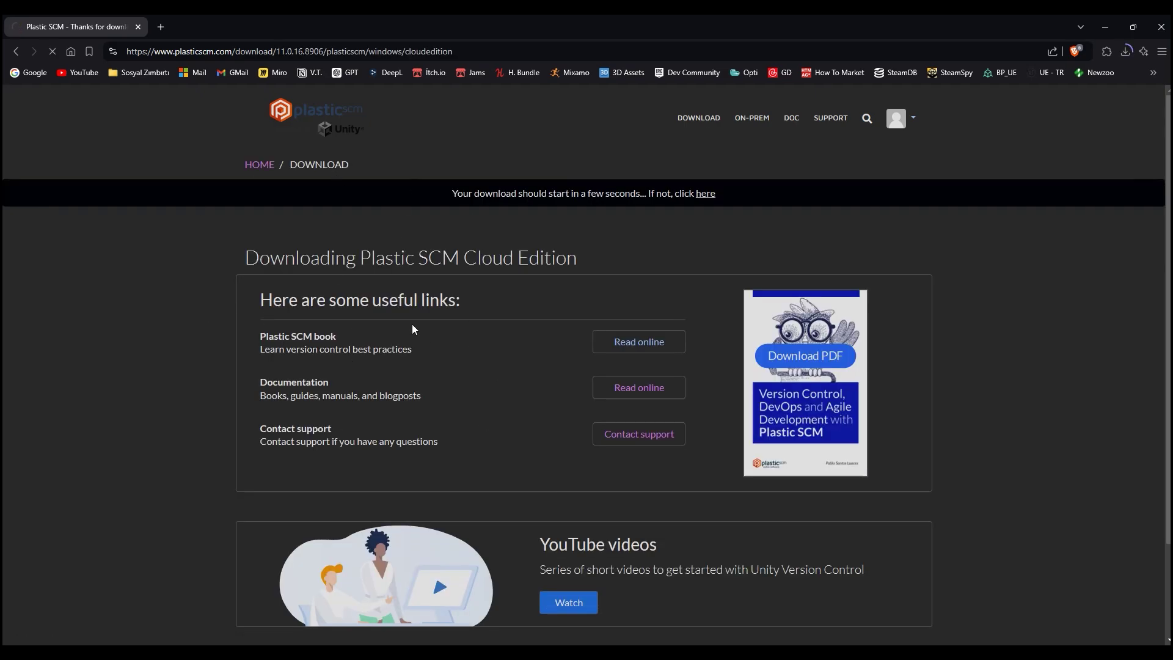
left_click(482, 324)
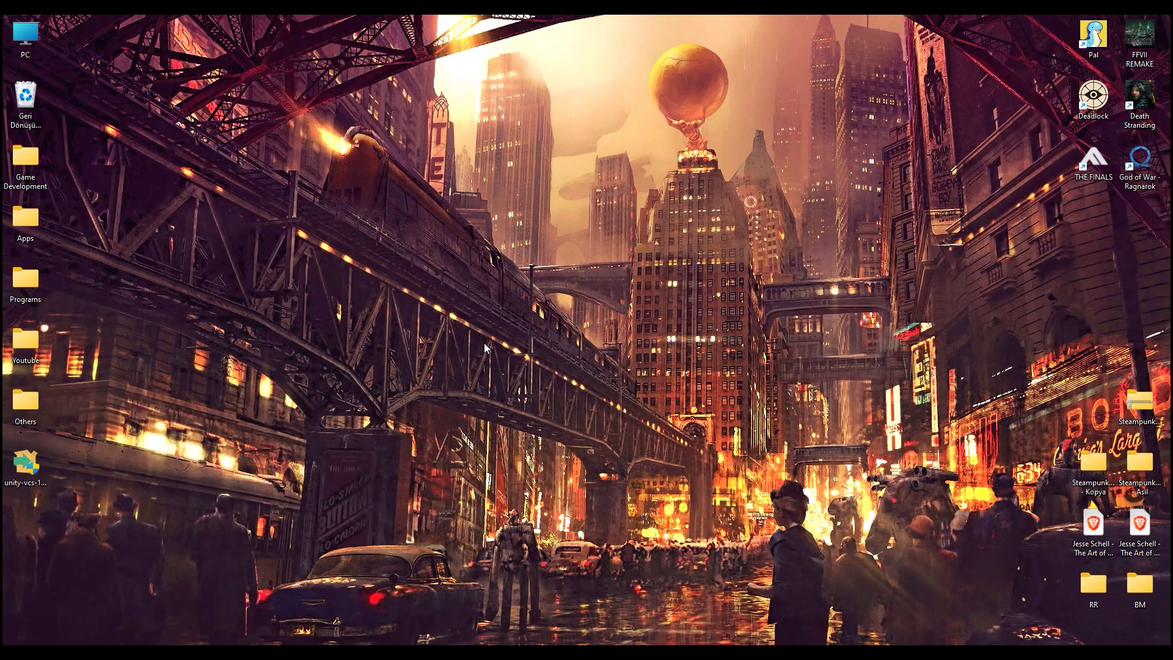
- Install Unity Version Control from the downloaded installer, accepting the license agreement and keeping the default components
double_click(21, 477)
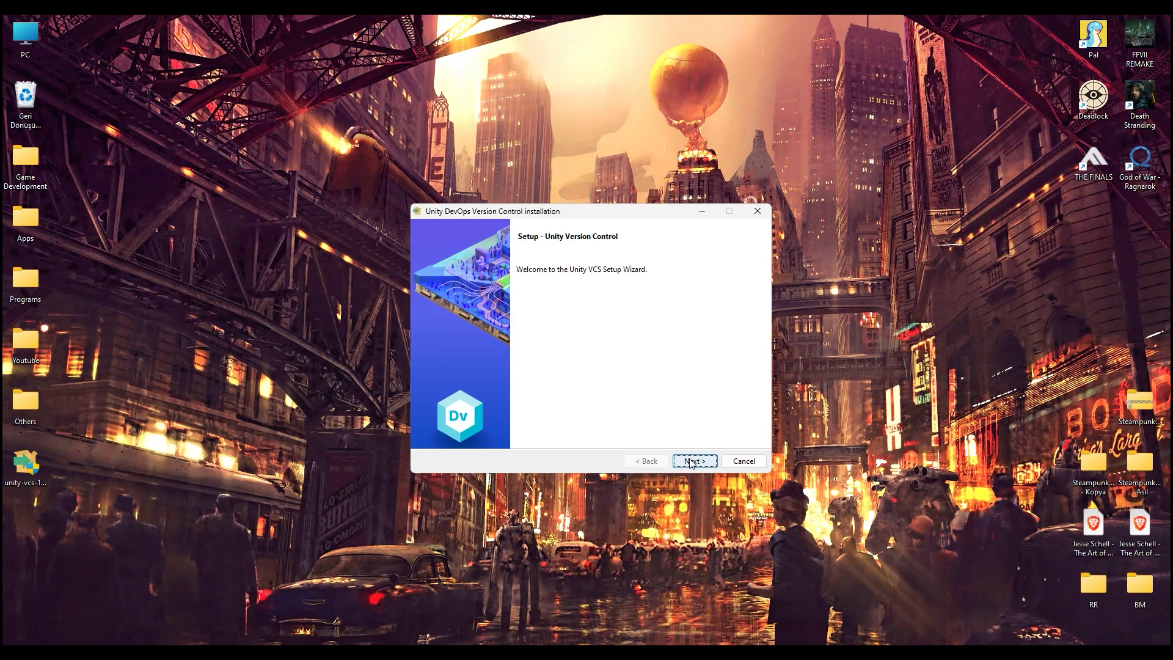
left_click(692, 461)
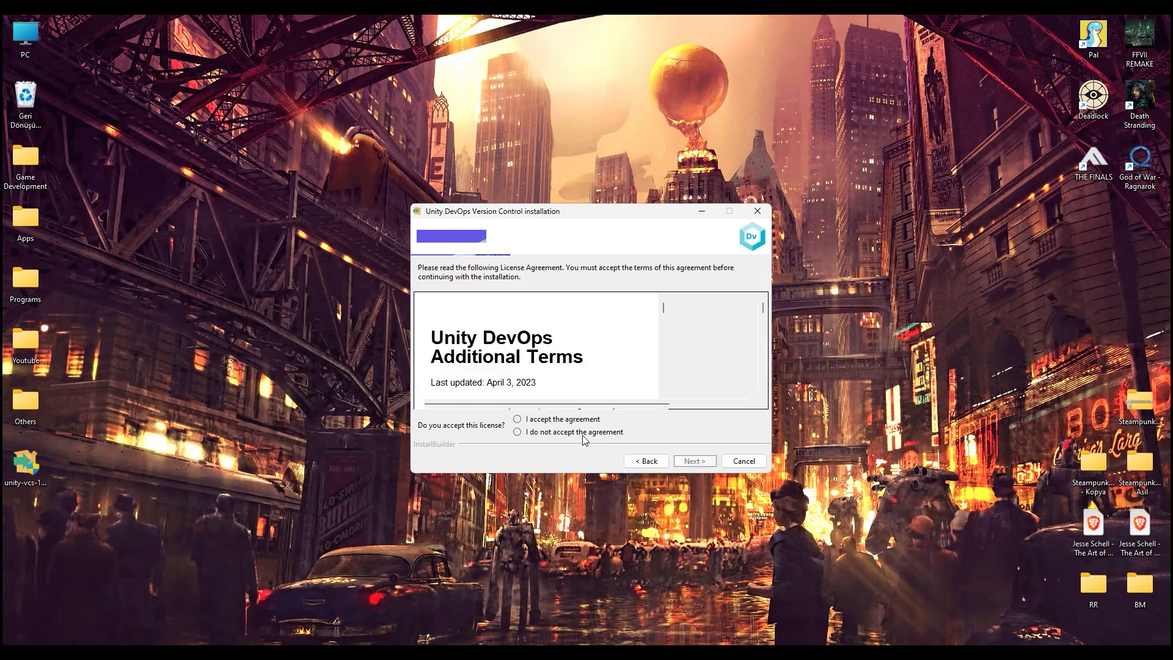
left_click(690, 459)
left_click(693, 462)
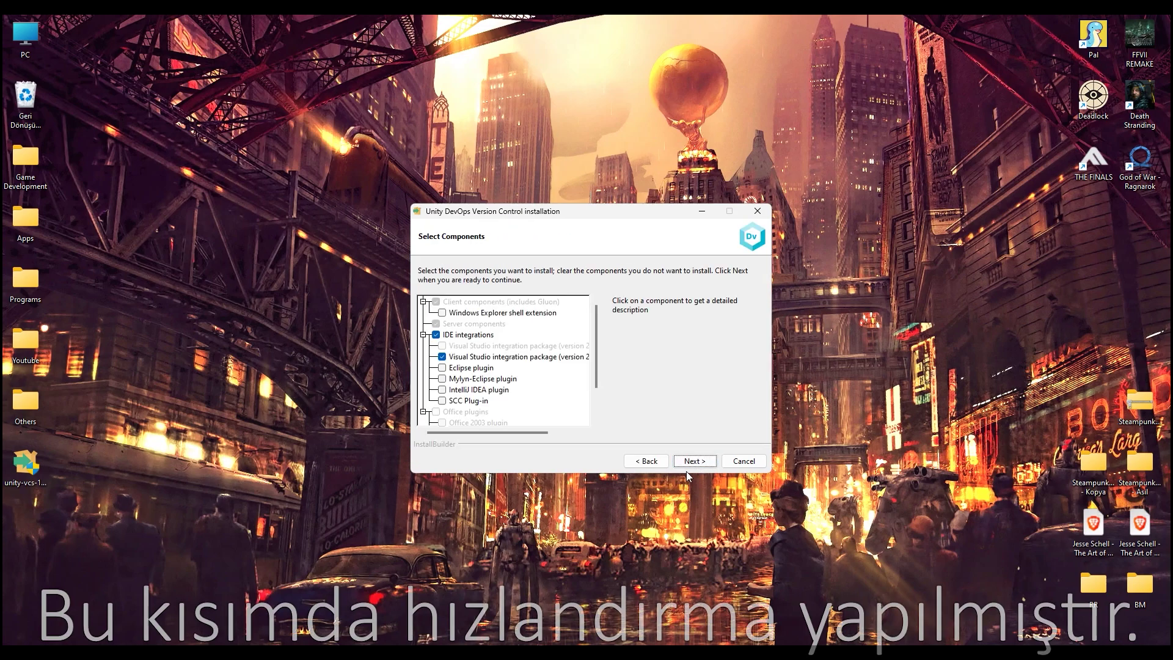
left_click(692, 463)
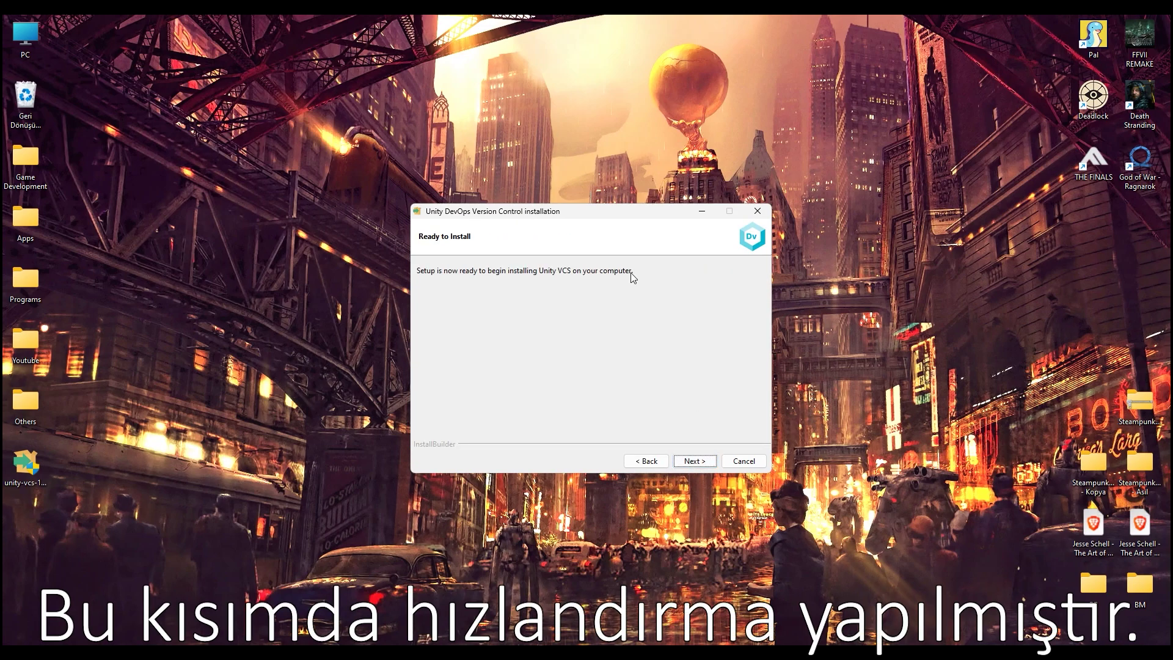
left_click(687, 461)
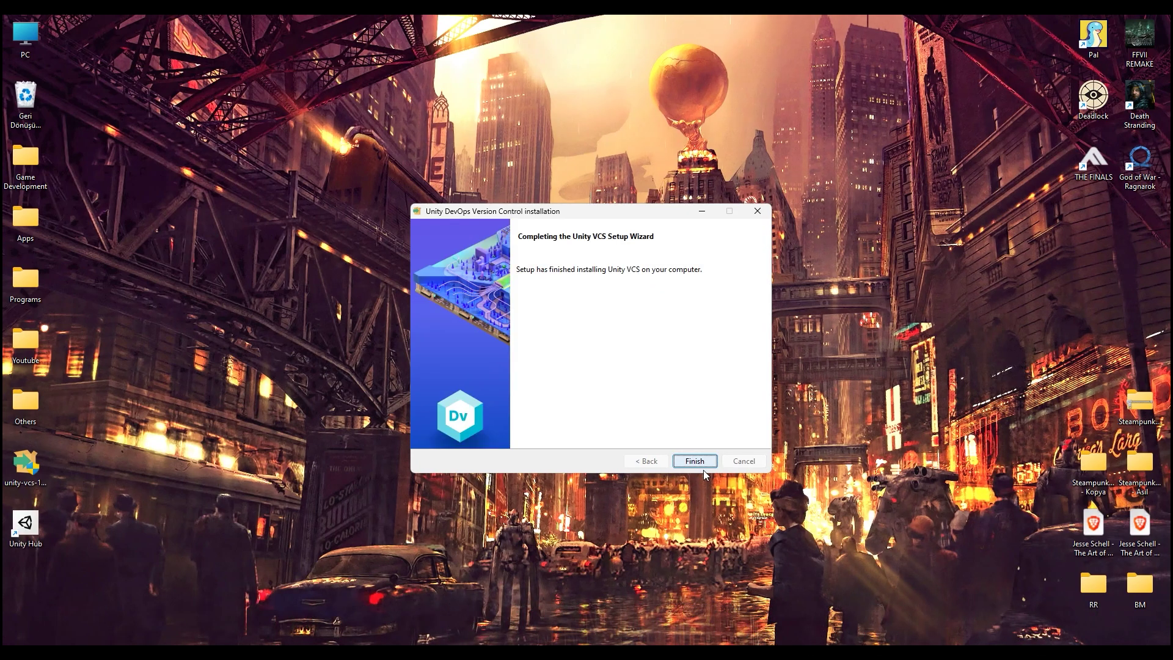
left_click(695, 460)
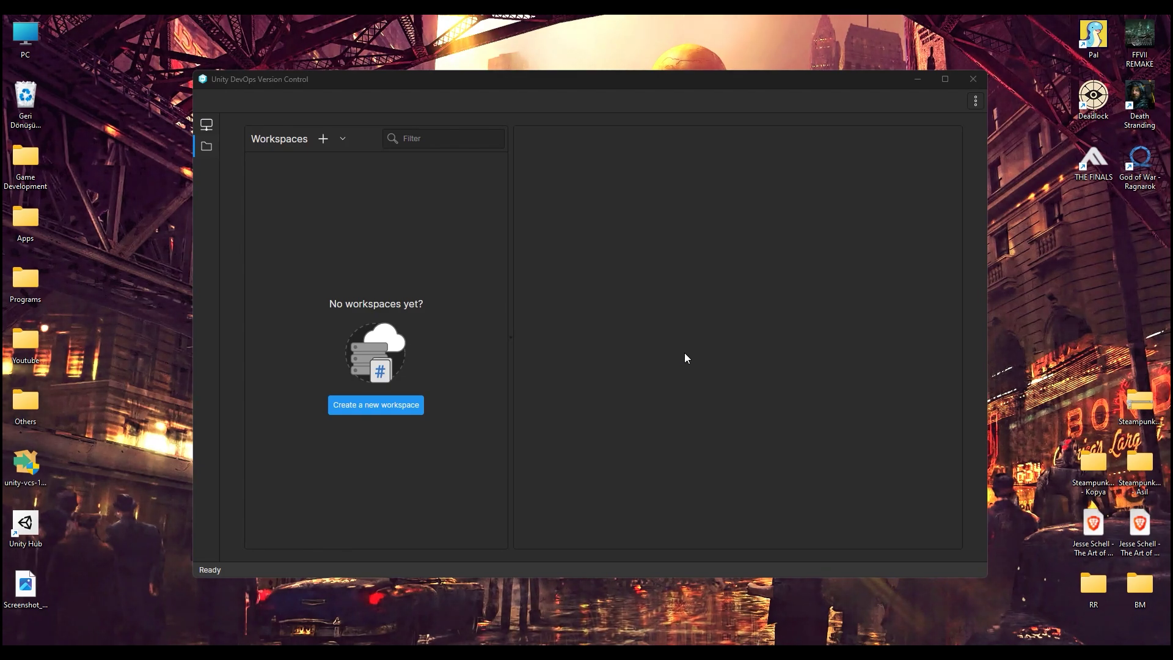
- Open the Unity Cloud DevOps dashboard from the version control client and sign in
left_click(977, 101)
left_click(1009, 251)
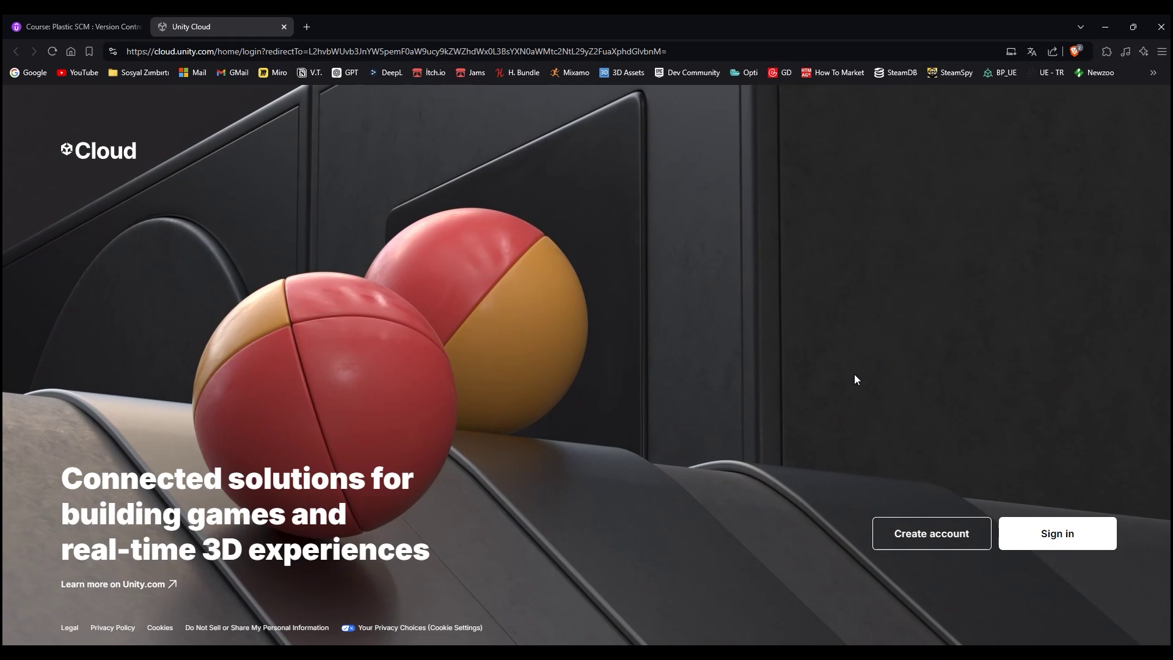
left_click(1014, 527)
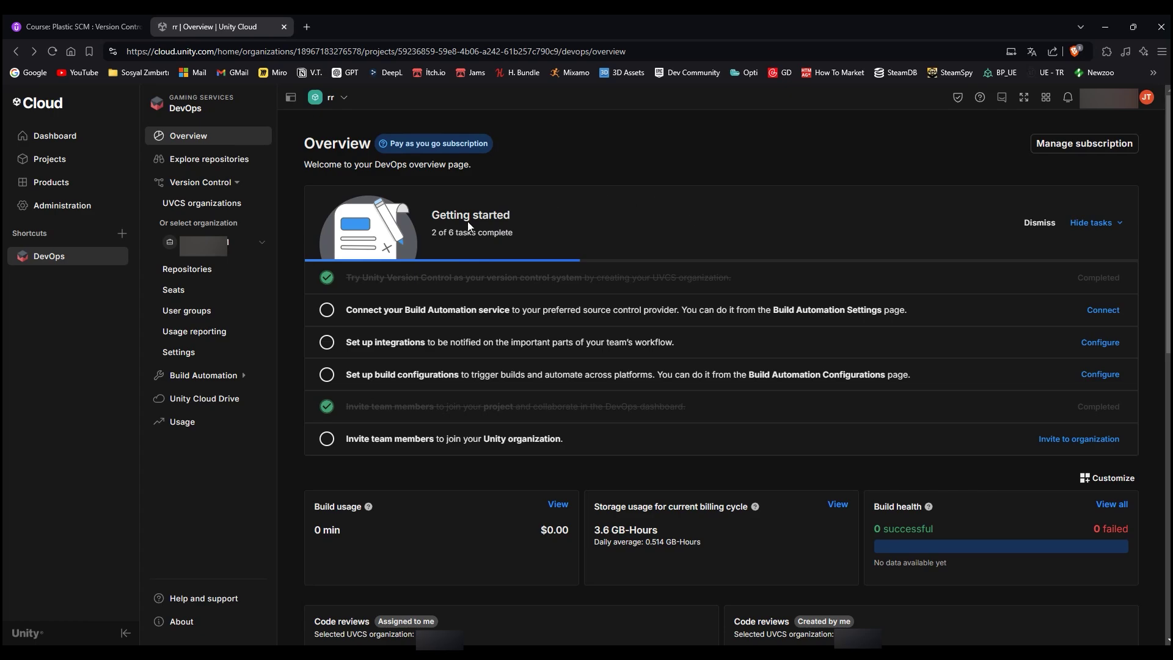
- View the organization's seats and examine the seat assignment form with Invite as Admin enabled, without assigning a seat
left_click(197, 291)
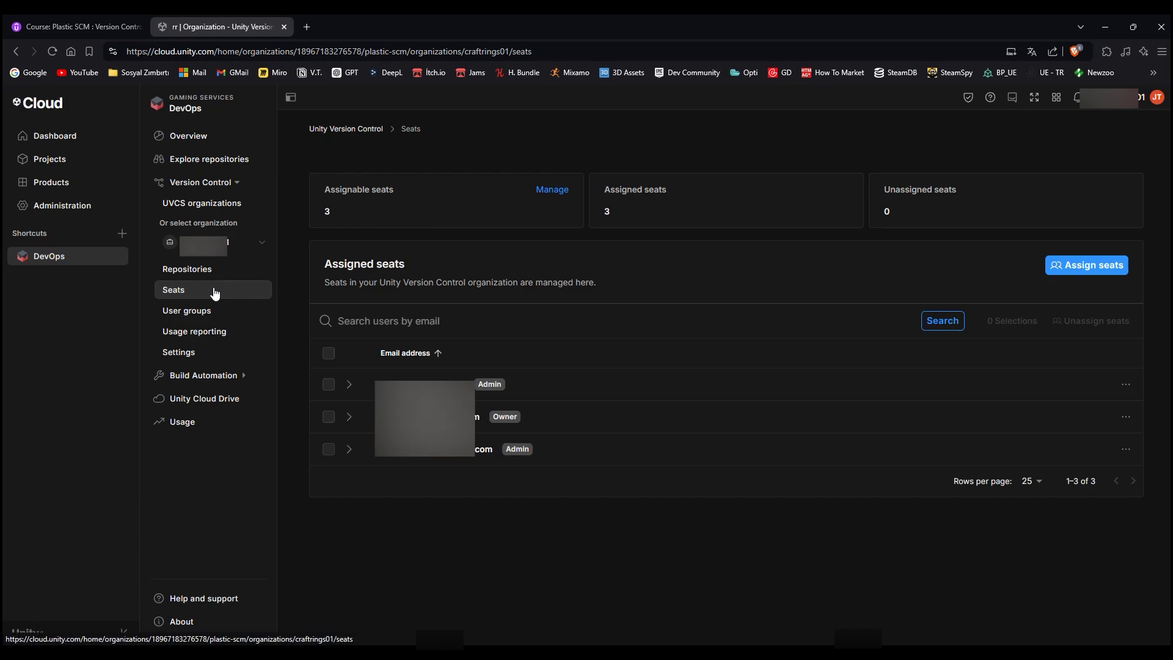
left_click(1086, 270)
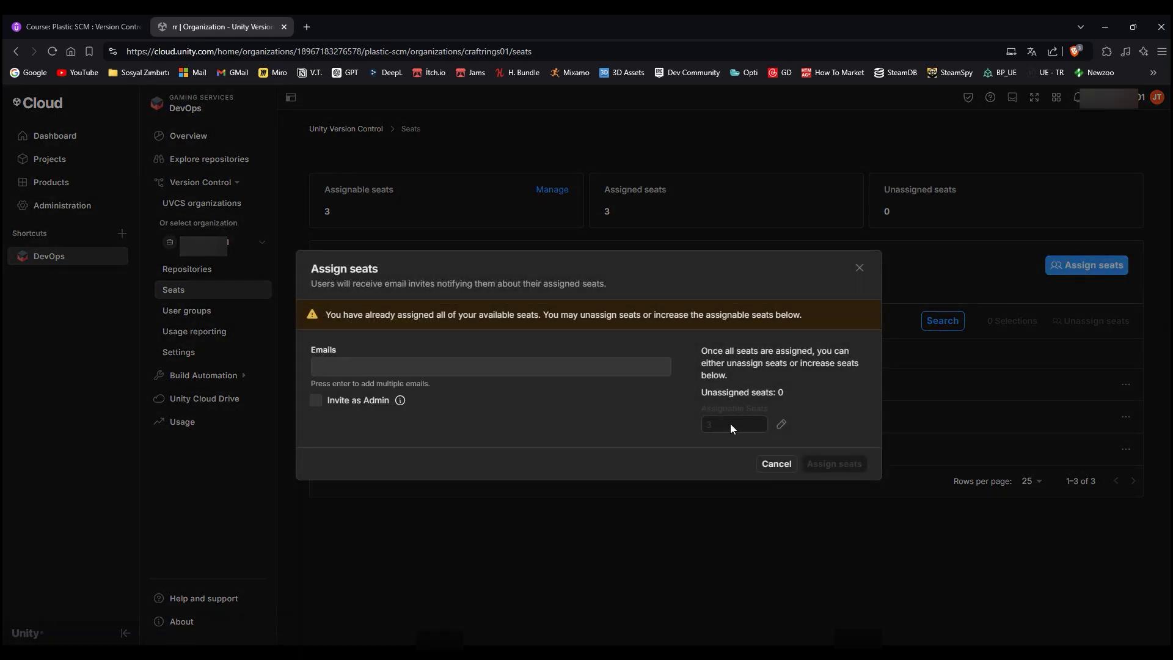
left_click(384, 366)
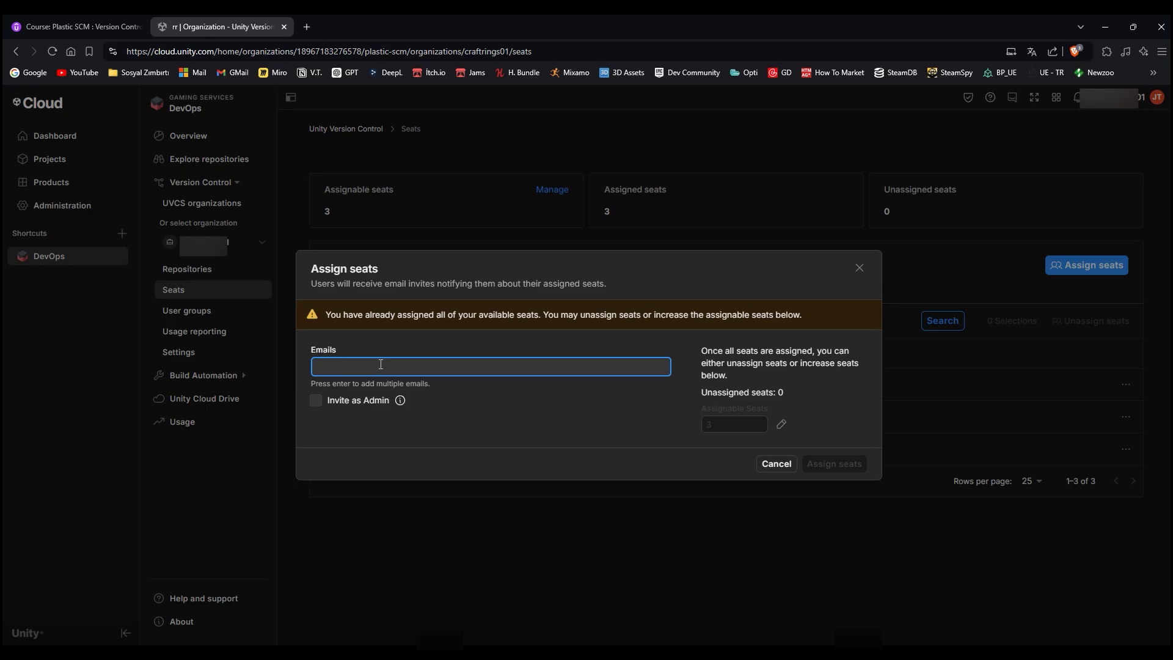
left_click(368, 405)
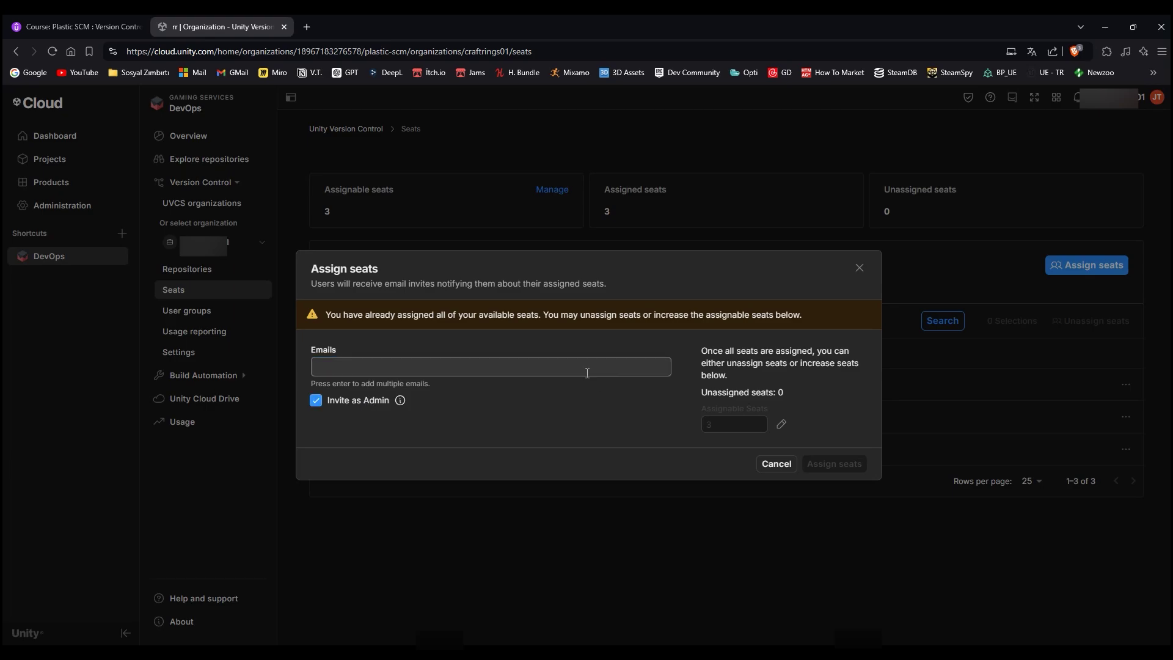
left_click(616, 367)
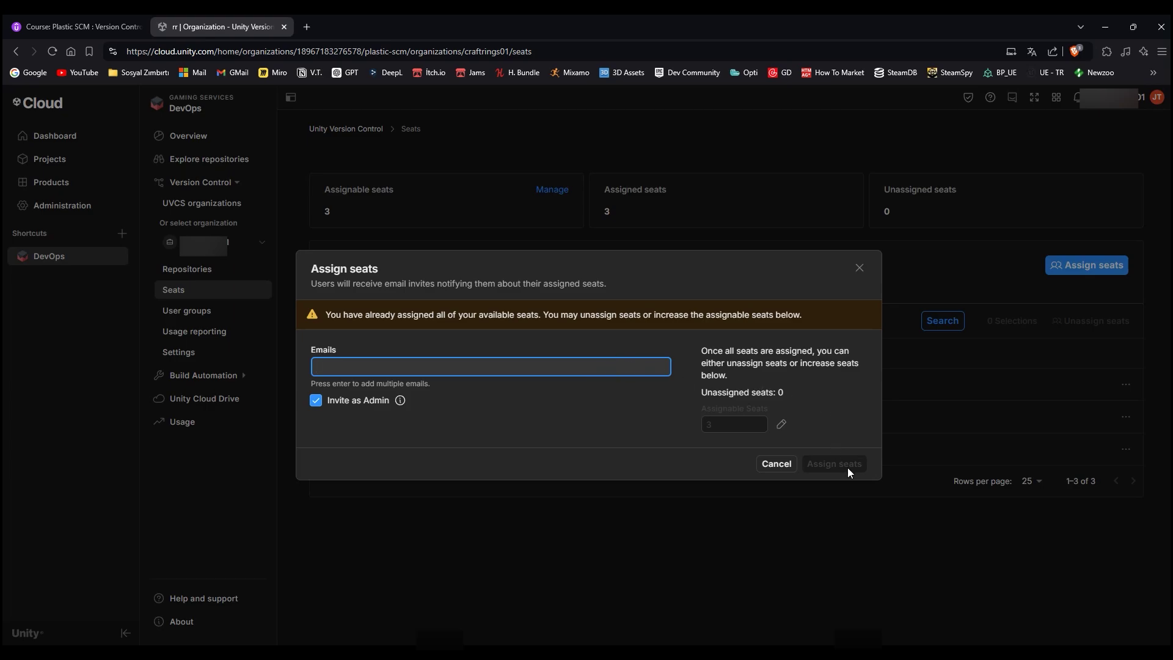
left_click(859, 268)
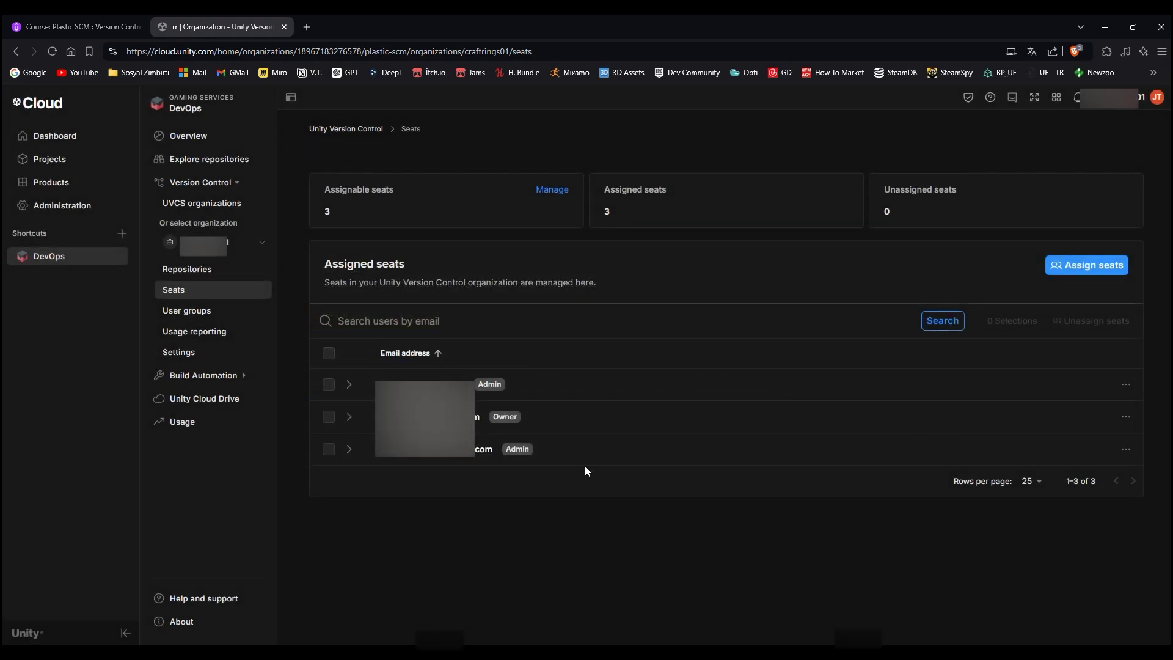
- Inspect the details of the third assigned seat and return to Unity DevOps Version Control
left_click(348, 449)
left_click(348, 449)
left_click(349, 449)
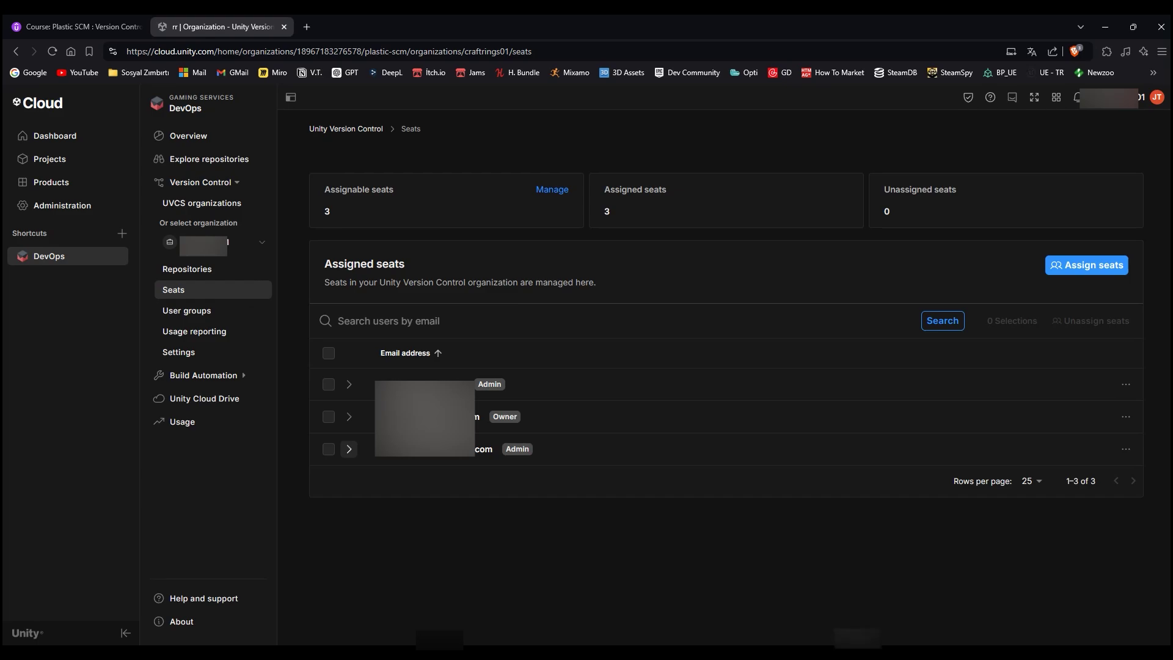
key("alt+Tab")
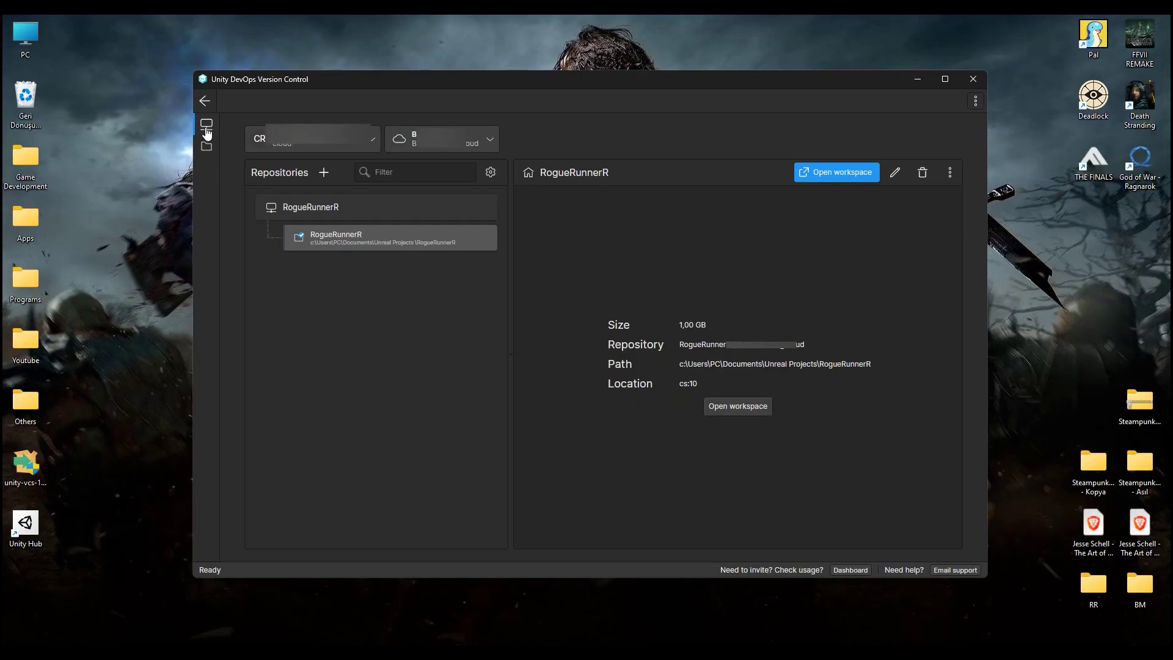
- Create a new repository with a workspace located in the Testo folder under Unreal Projects
left_click(325, 172)
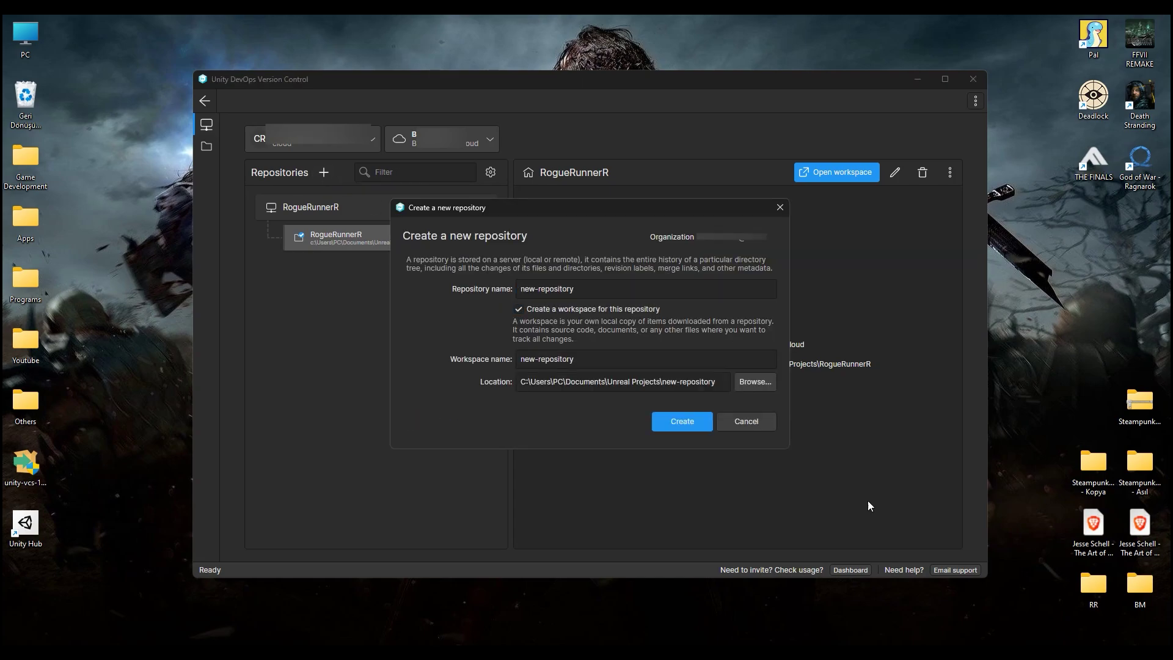
left_click(753, 382)
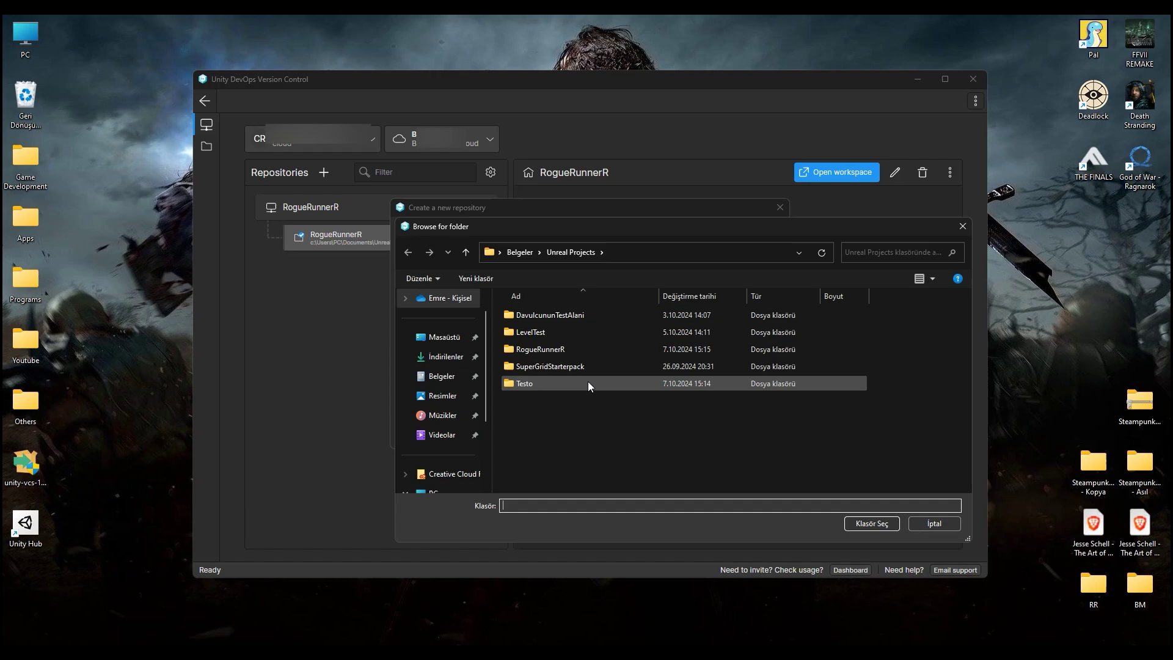
left_click(549, 383)
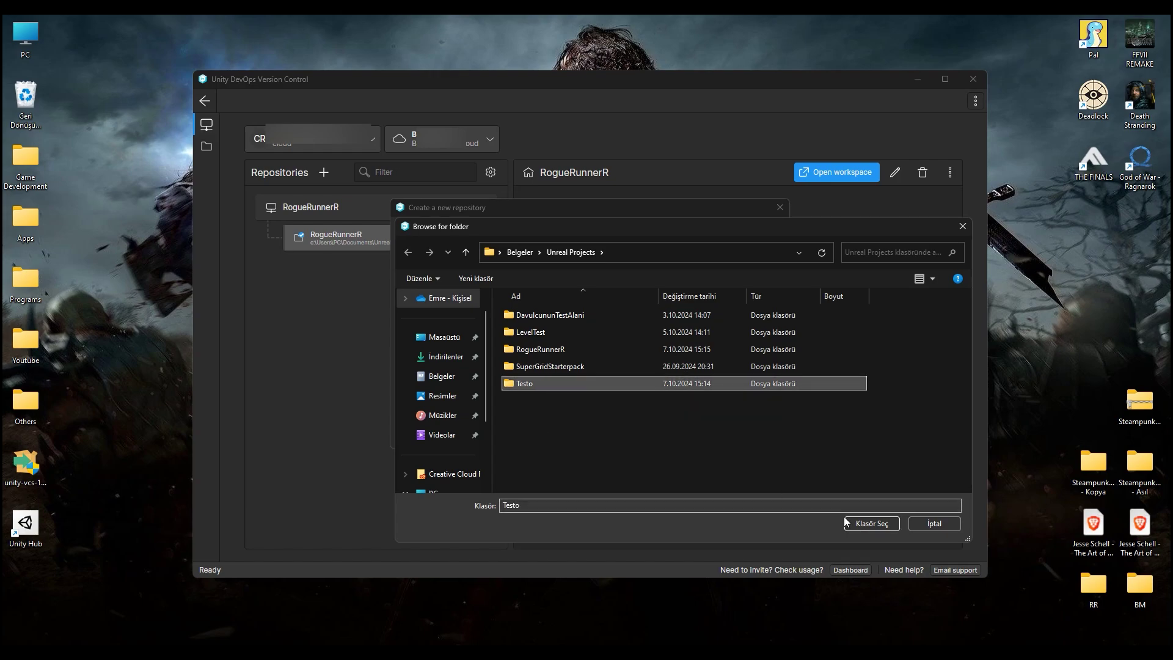
left_click(871, 523)
left_click(672, 423)
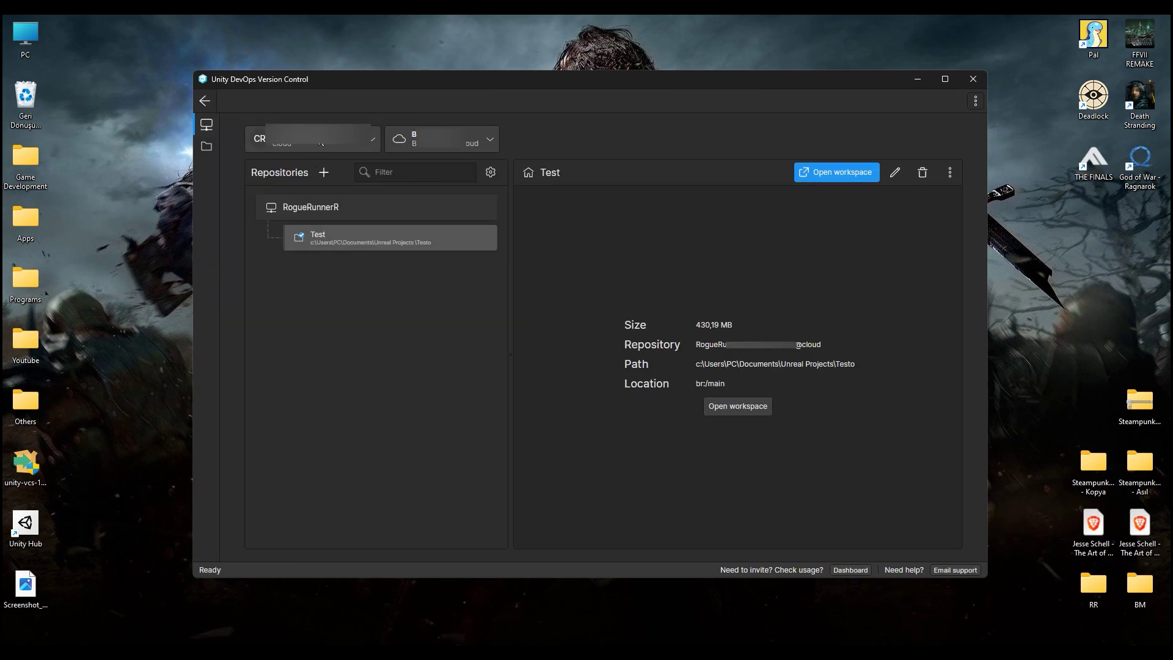
- Check the available cloud organizations, select the RogueRunnerR repository and download it into a local RogueRunnerR workspace
left_click(477, 140)
left_click(475, 141)
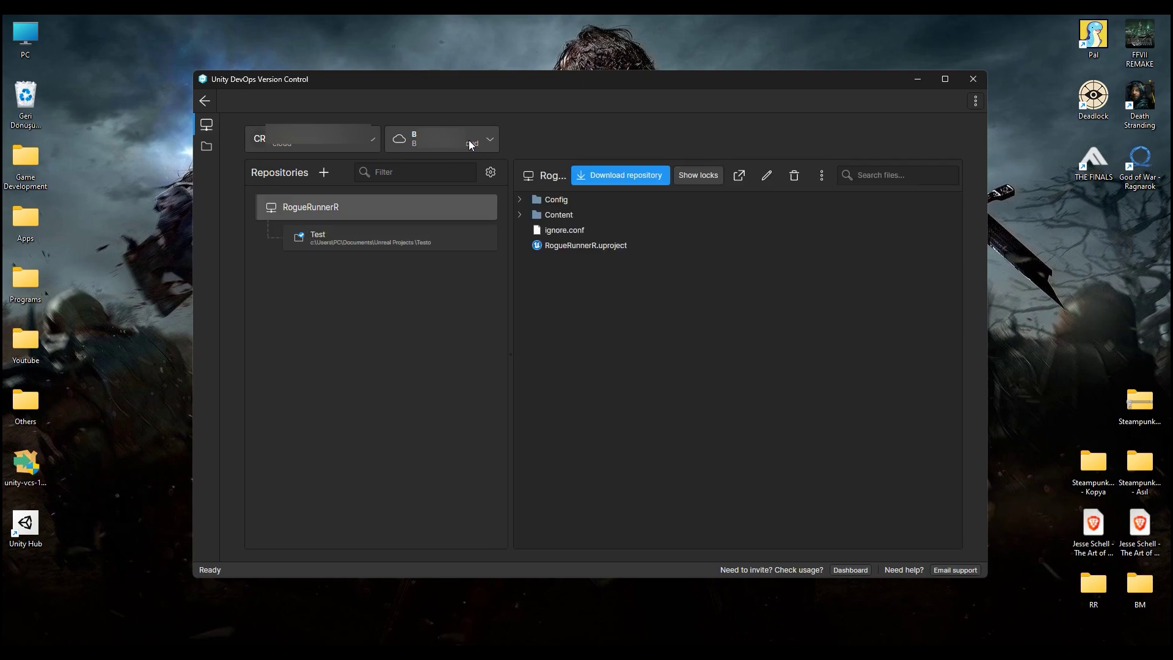
left_click(490, 140)
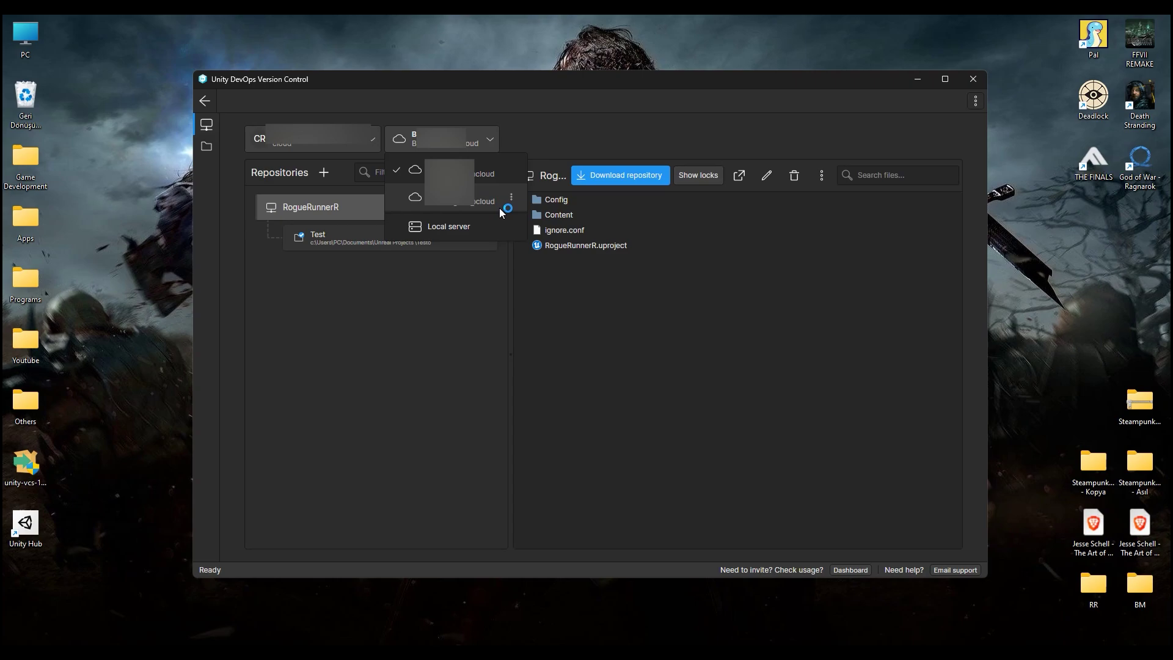
left_click(380, 211)
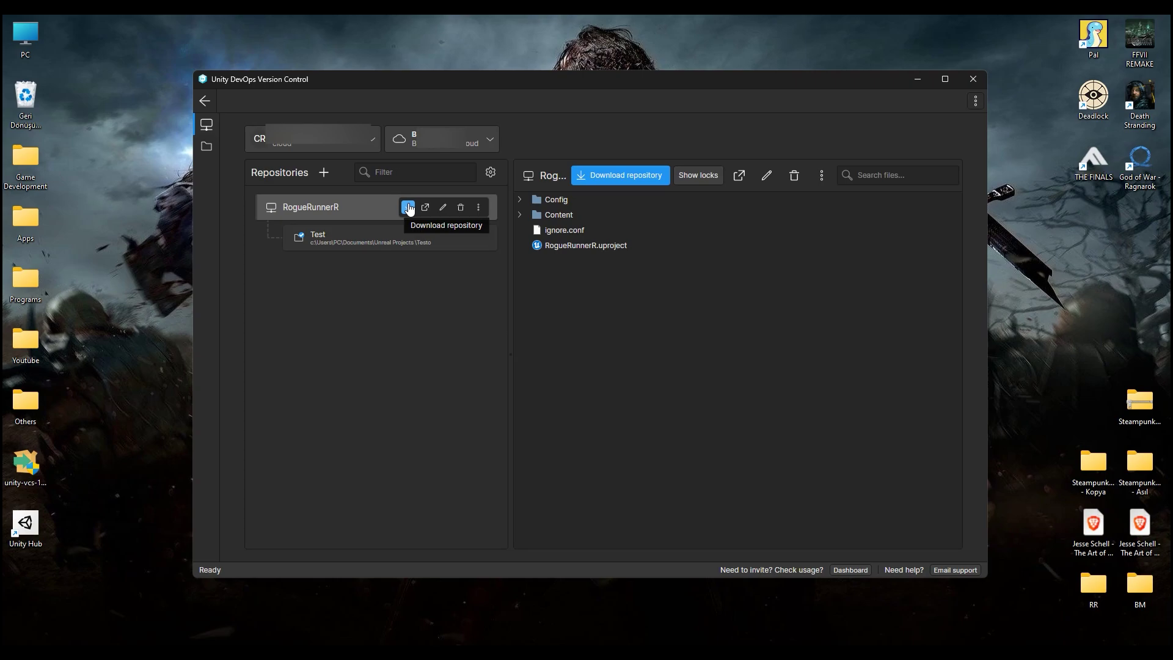
left_click(408, 208)
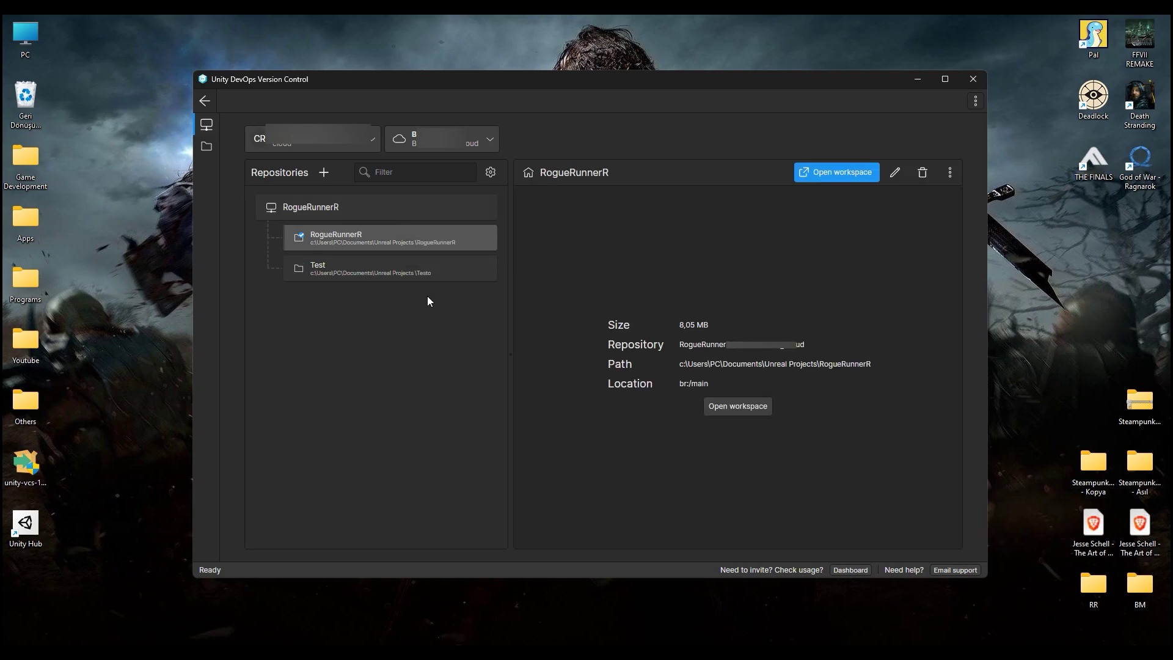
- Open the ignore.conf file from the RogueRunnerR project folder in Notepad
mouse_move(422, 277)
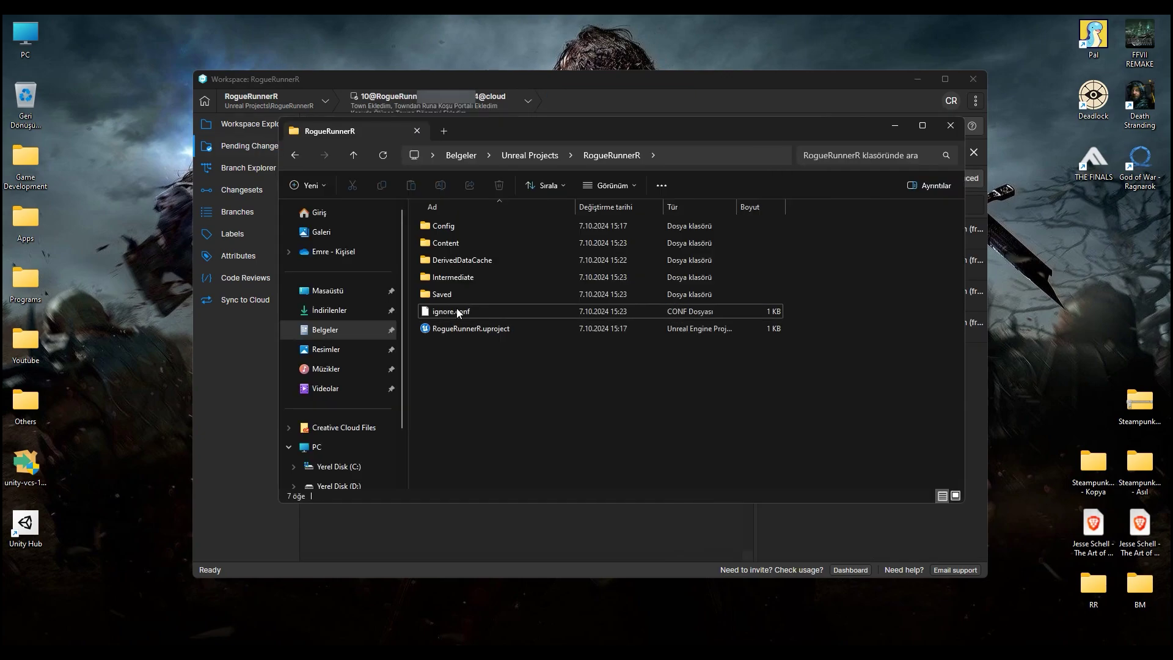
right_click(460, 315)
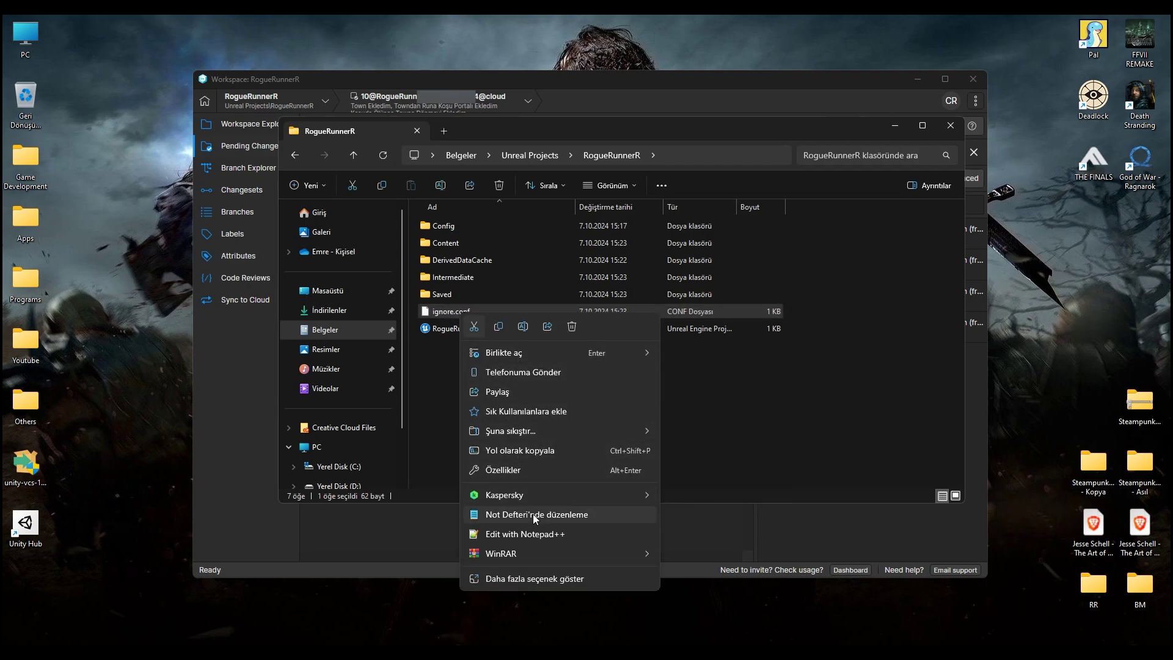
left_click(533, 515)
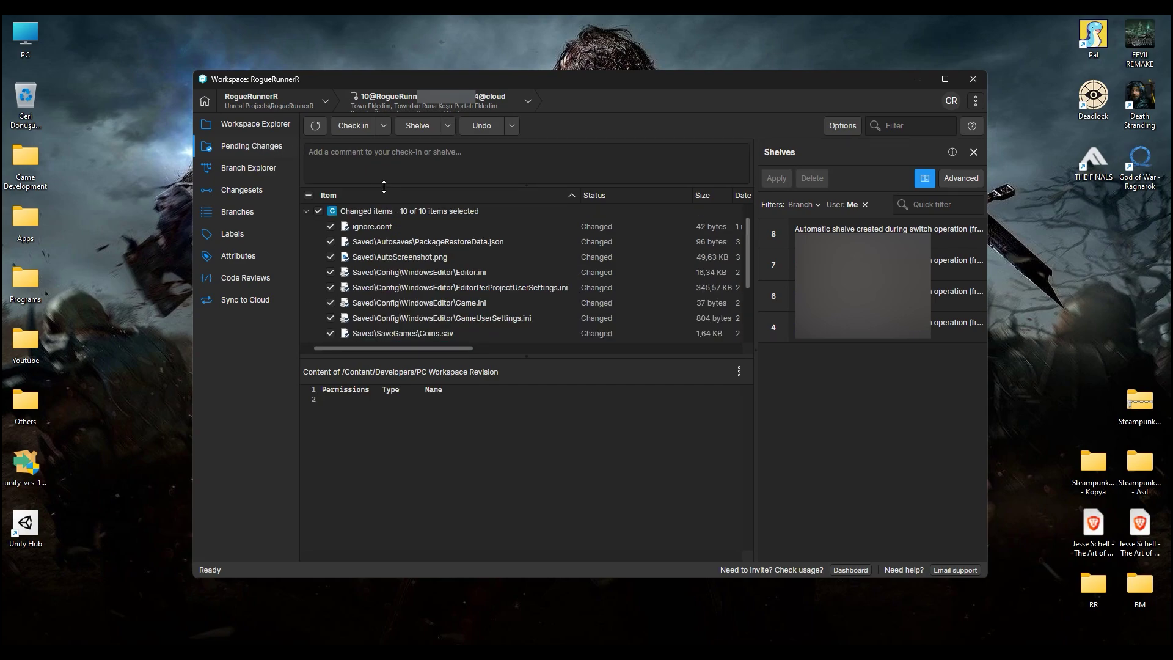
- Open the RogueRunnerR Branch Explorer and examine the last changeset on /main, its available actions and the newest changeset
left_click(399, 166)
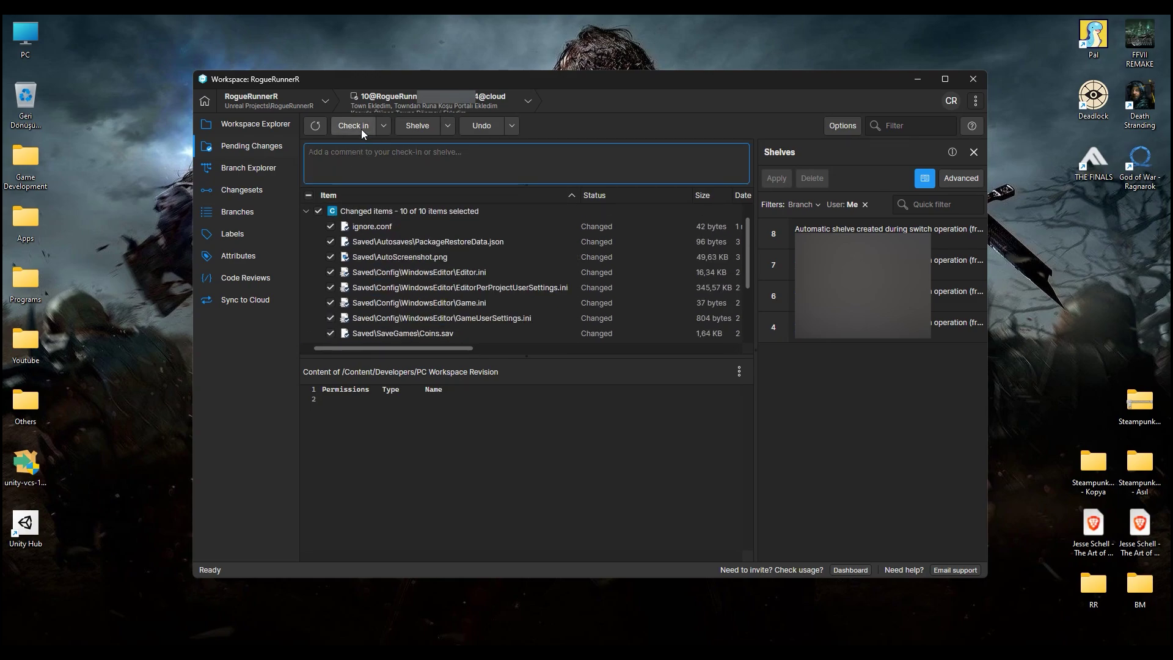
left_click(270, 166)
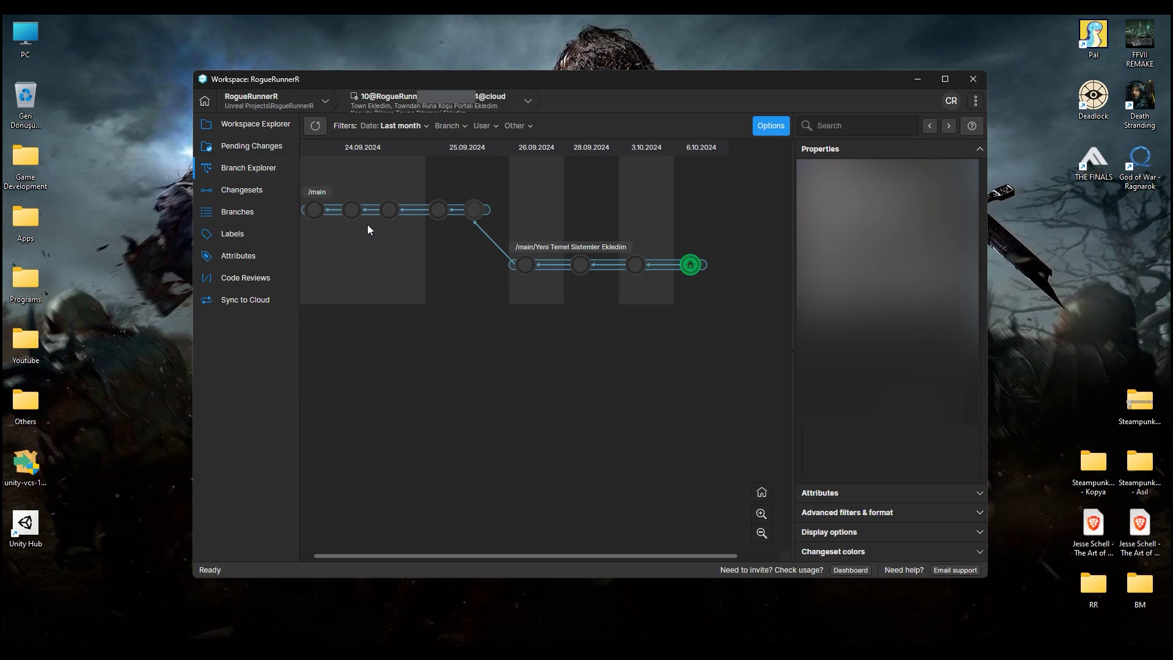
left_click(473, 210)
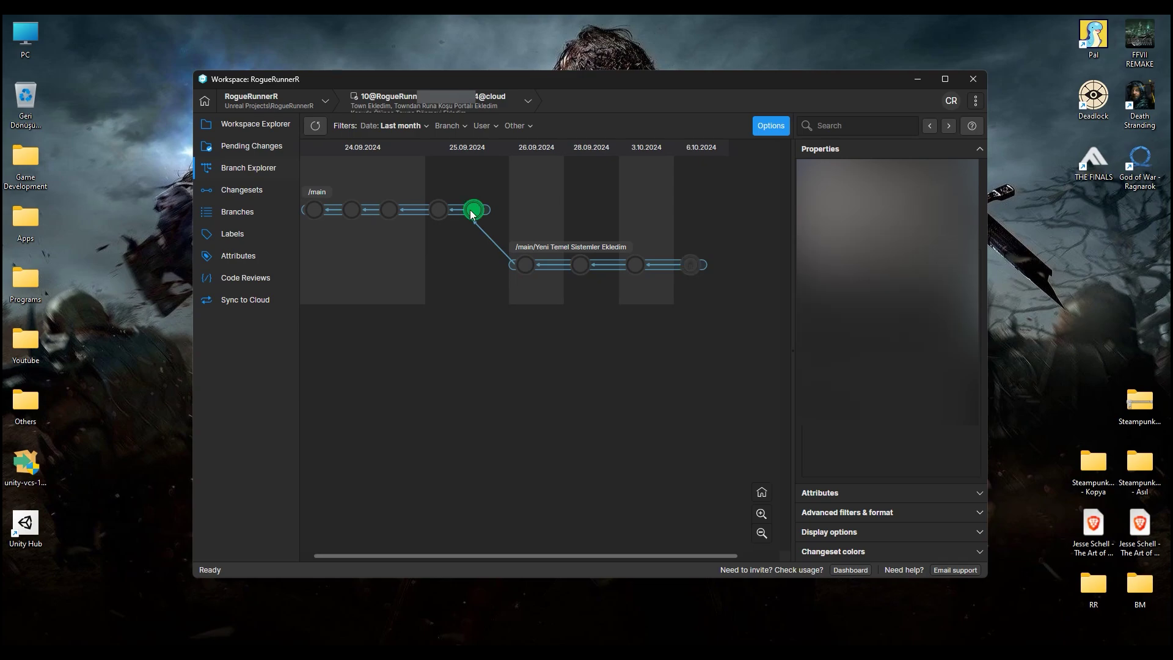
right_click(471, 211)
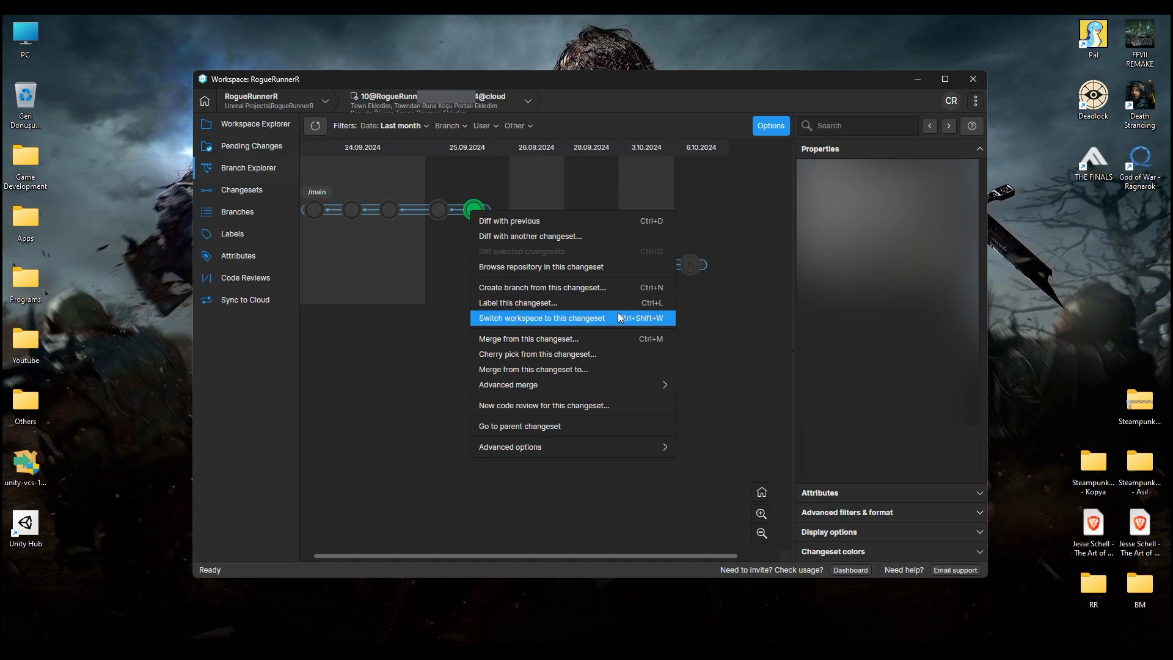
left_click(691, 265)
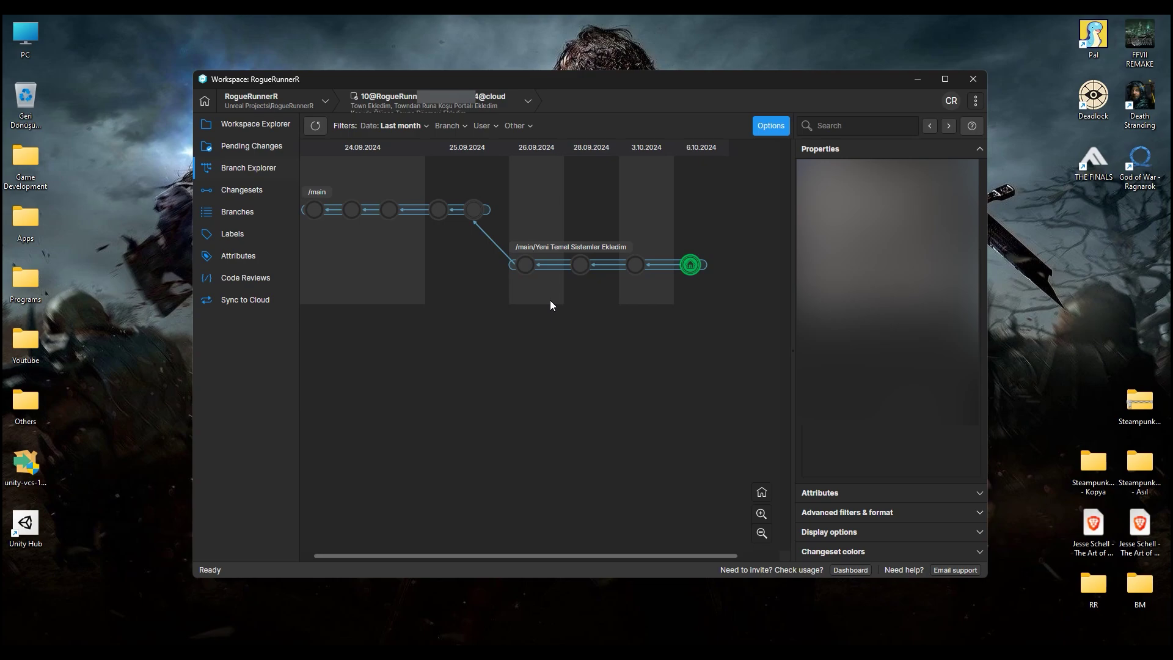
- Merge from the 3.10.2024 changeset to the branch /main/Yeni Temel Sistemler Ekledim
right_click(635, 265)
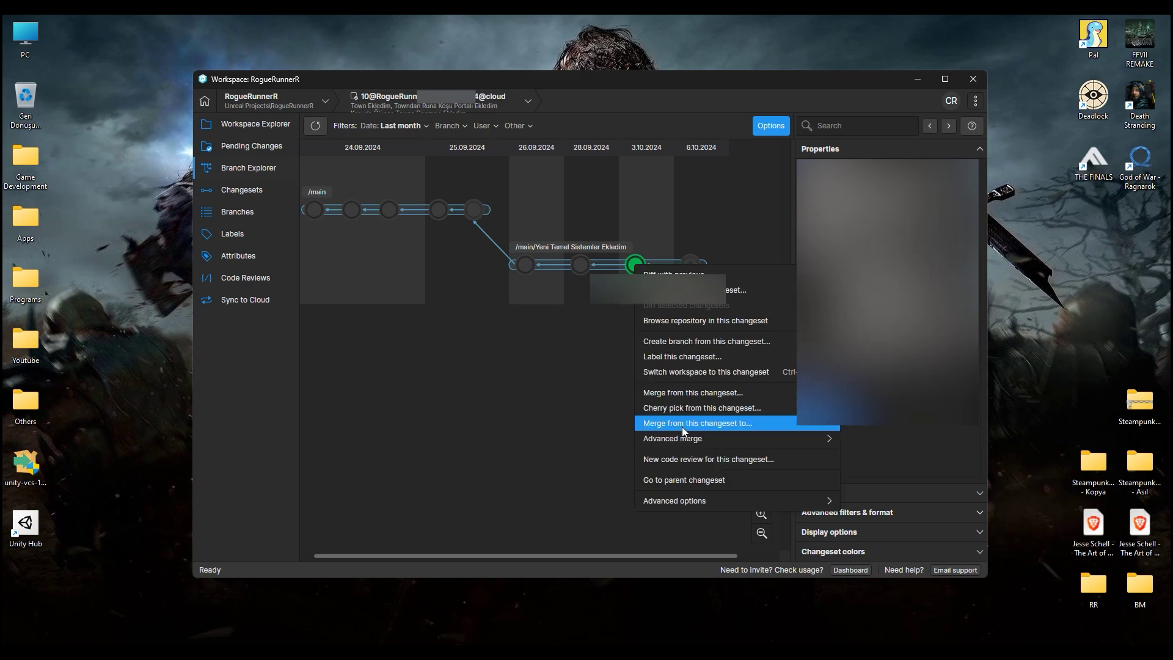
left_click(682, 427)
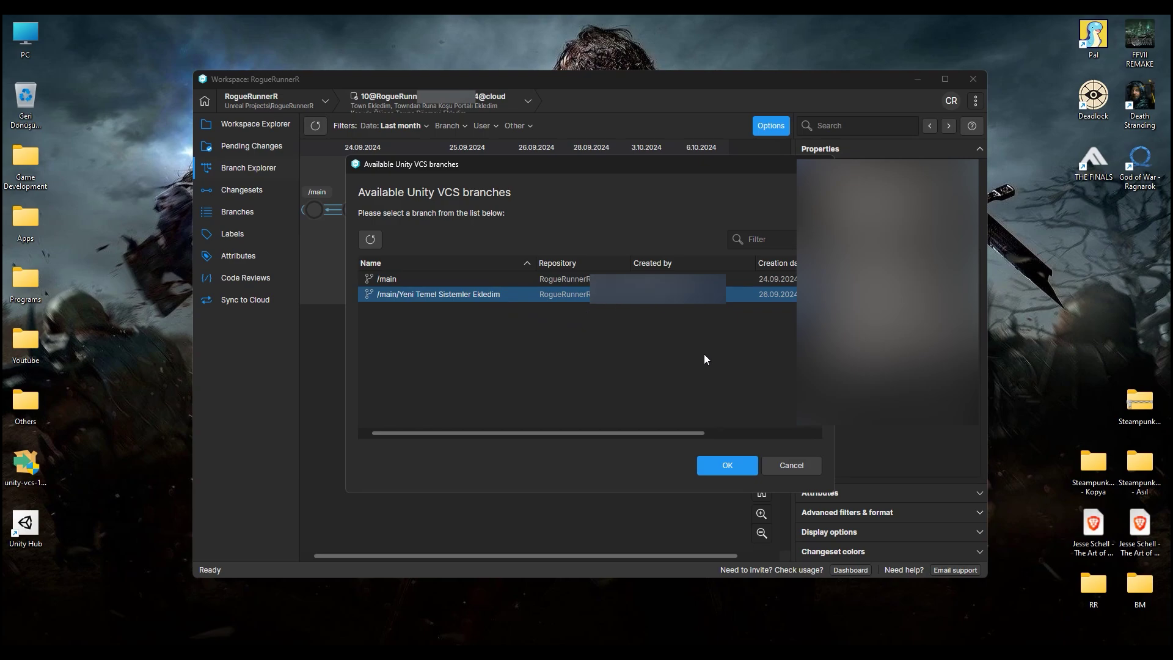
key("Return")
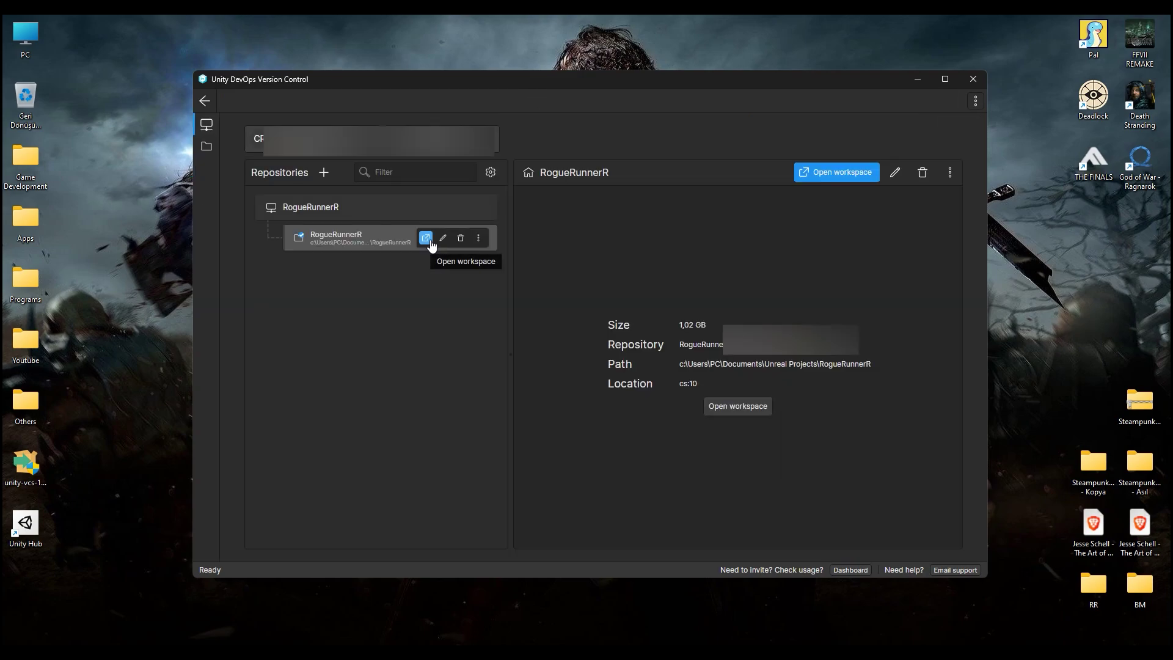
- Open the RogueRunnerR workspace from the repositories list
left_click(427, 238)
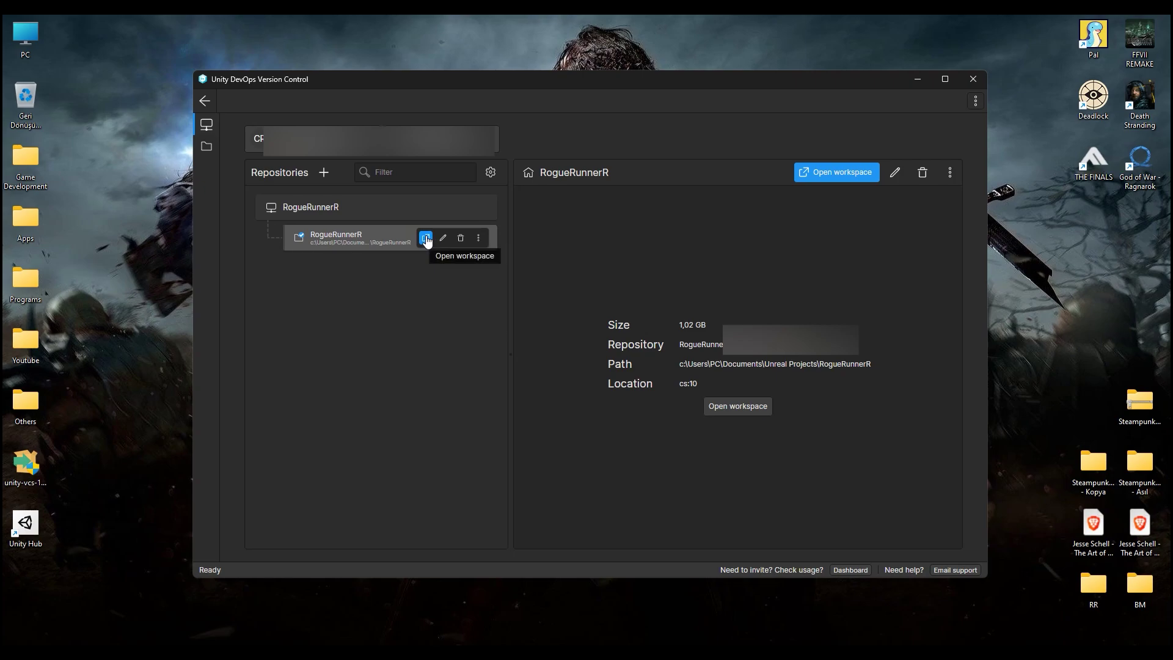